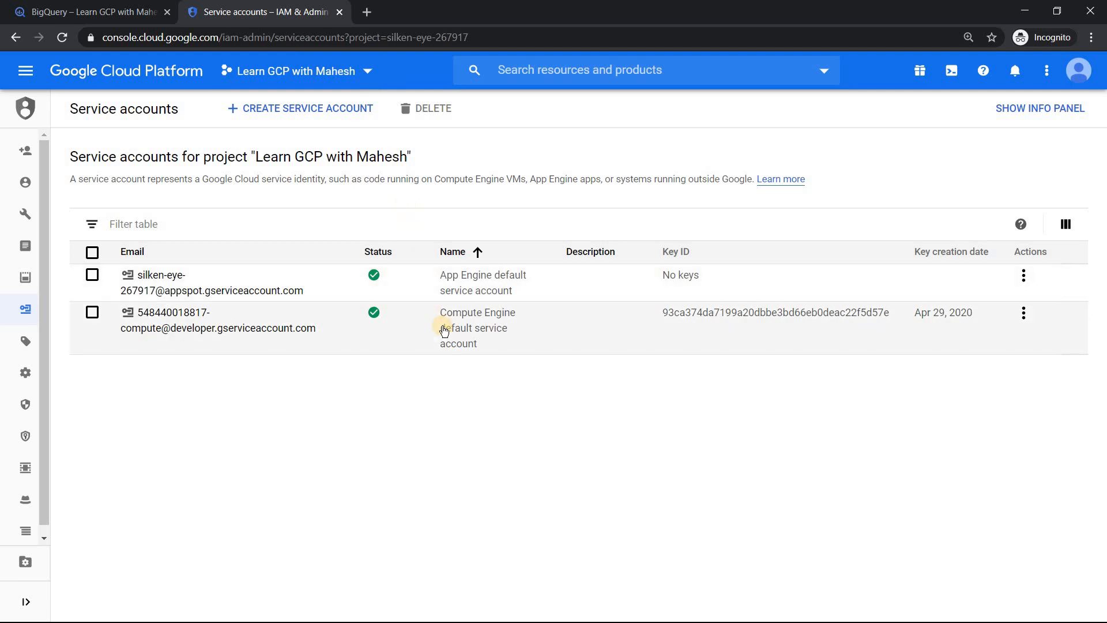
# Create a new service account named bq-simba in the current project.
pyautogui.click(288, 111)
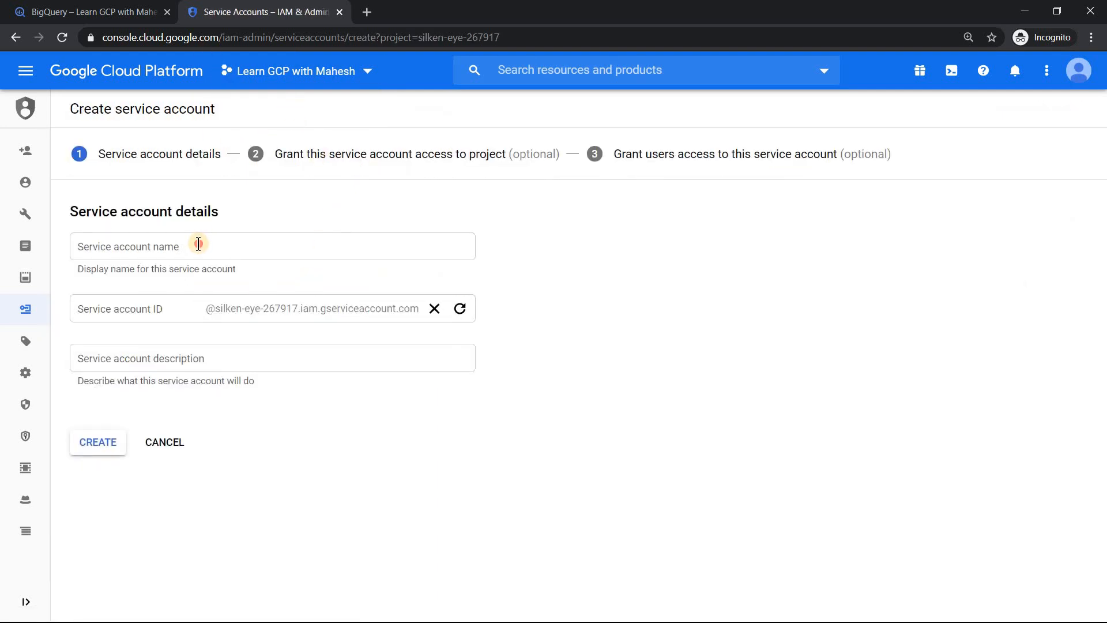
pyautogui.click(198, 244)
pyautogui.write('bq-simba')
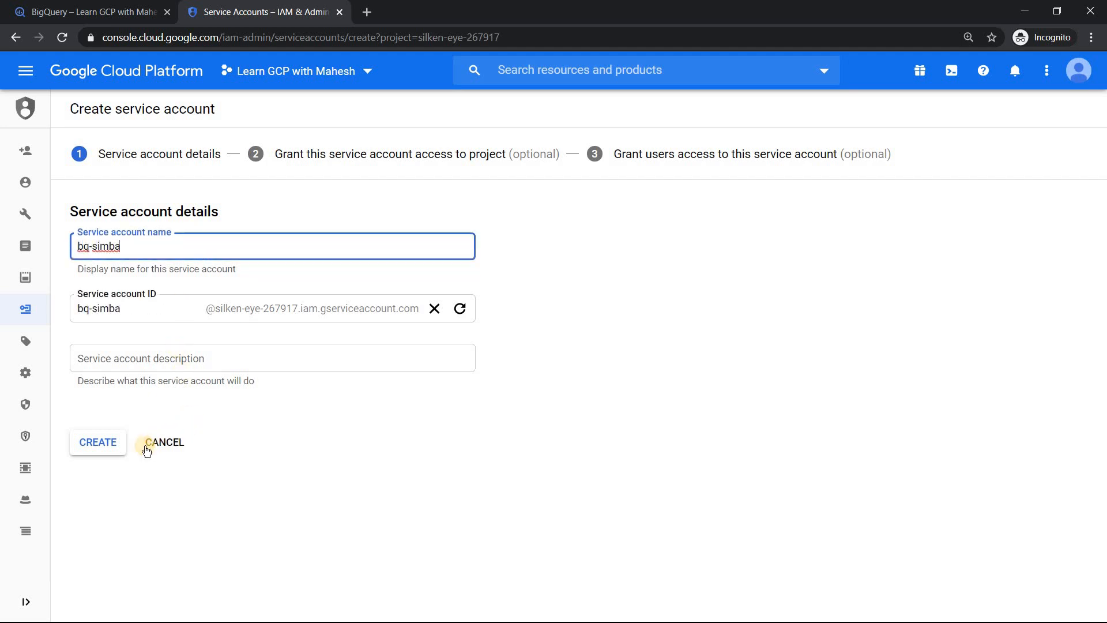
pyautogui.click(106, 441)
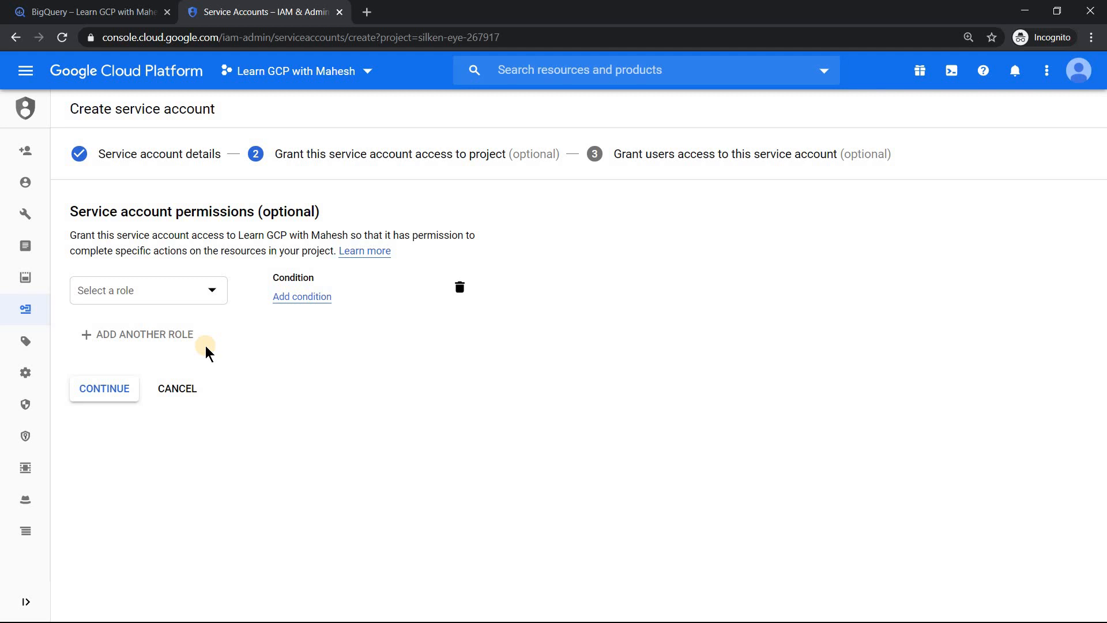
# Assign the BigQuery Data Viewer role to the new service account.
pyautogui.click(210, 291)
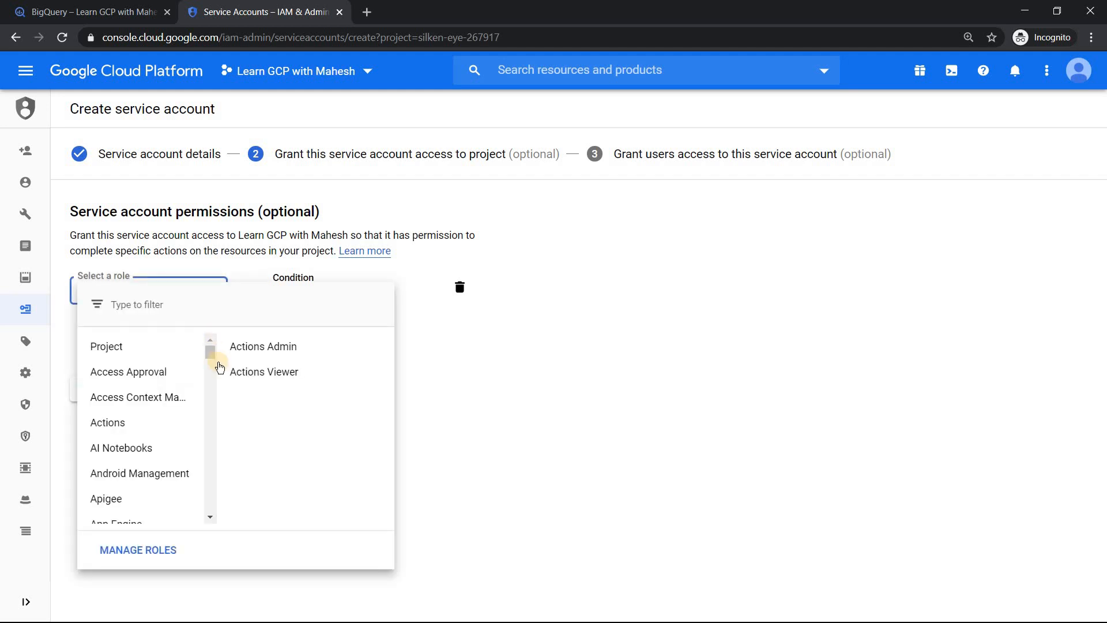
pyautogui.moveTo(213, 358); pyautogui.dragTo(214, 378)
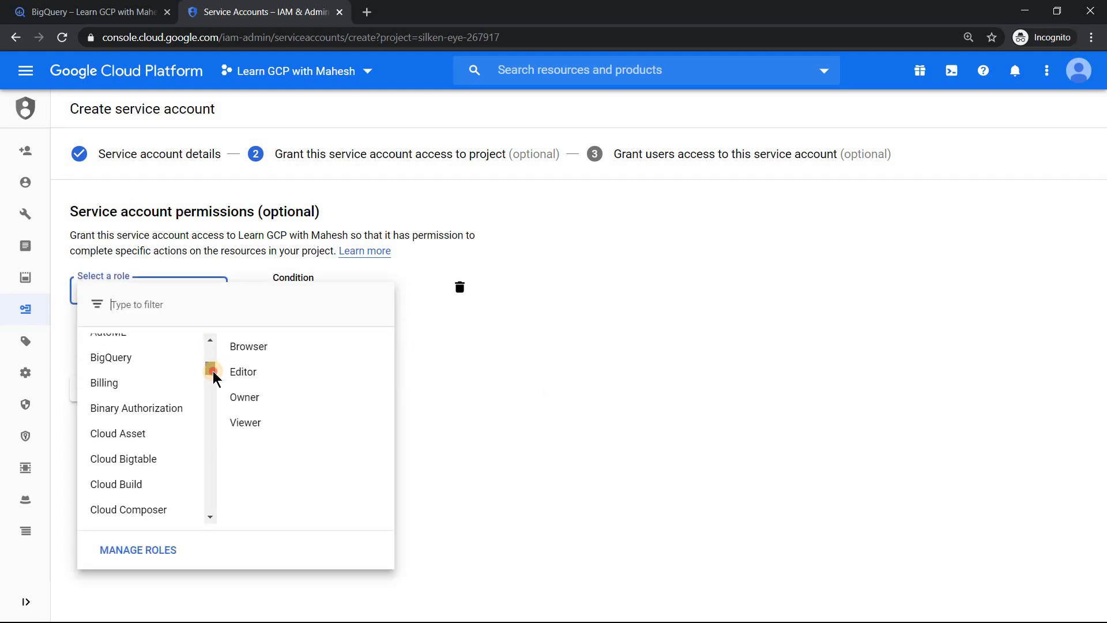
pyautogui.click(151, 359)
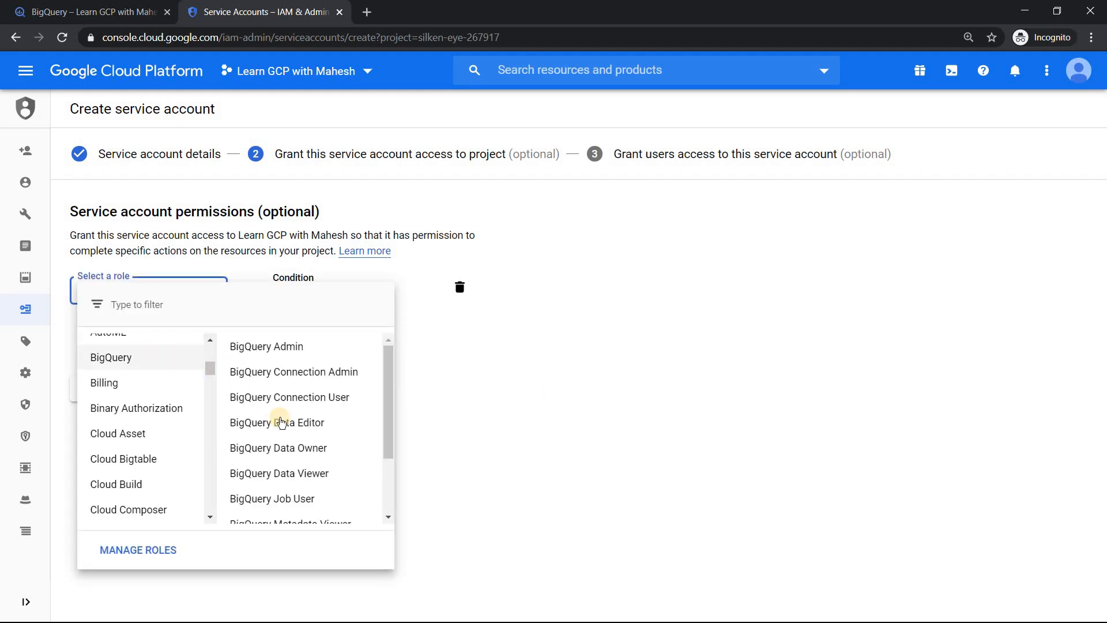
pyautogui.click(305, 476)
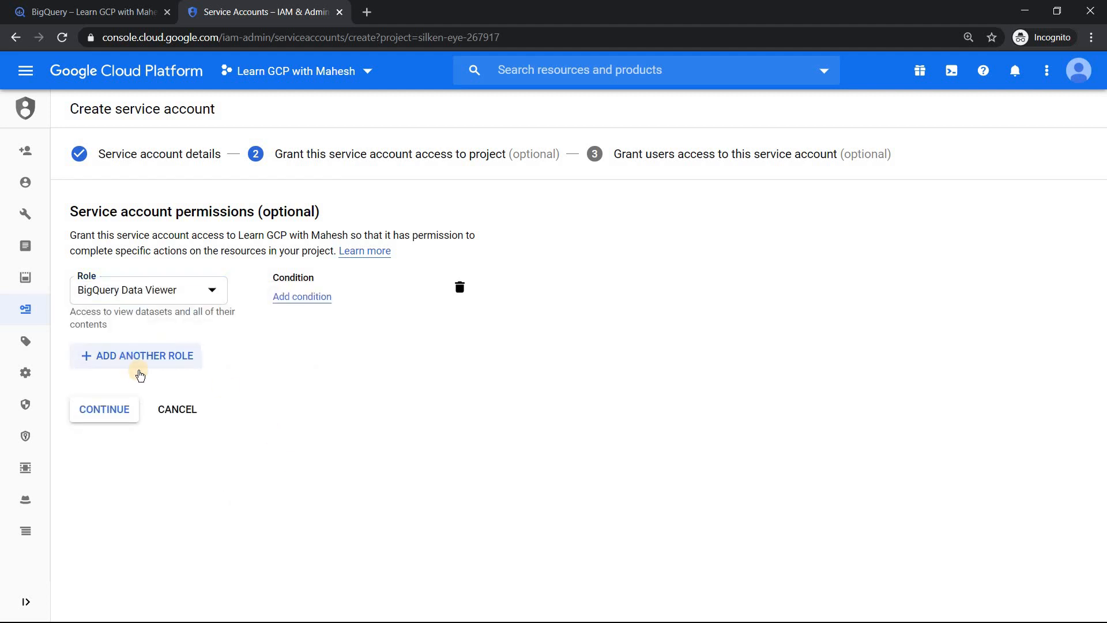
# Add BigQuery Job User as a second role for the service account and continue to the user access stage.
pyautogui.click(171, 356)
pyautogui.click(167, 363)
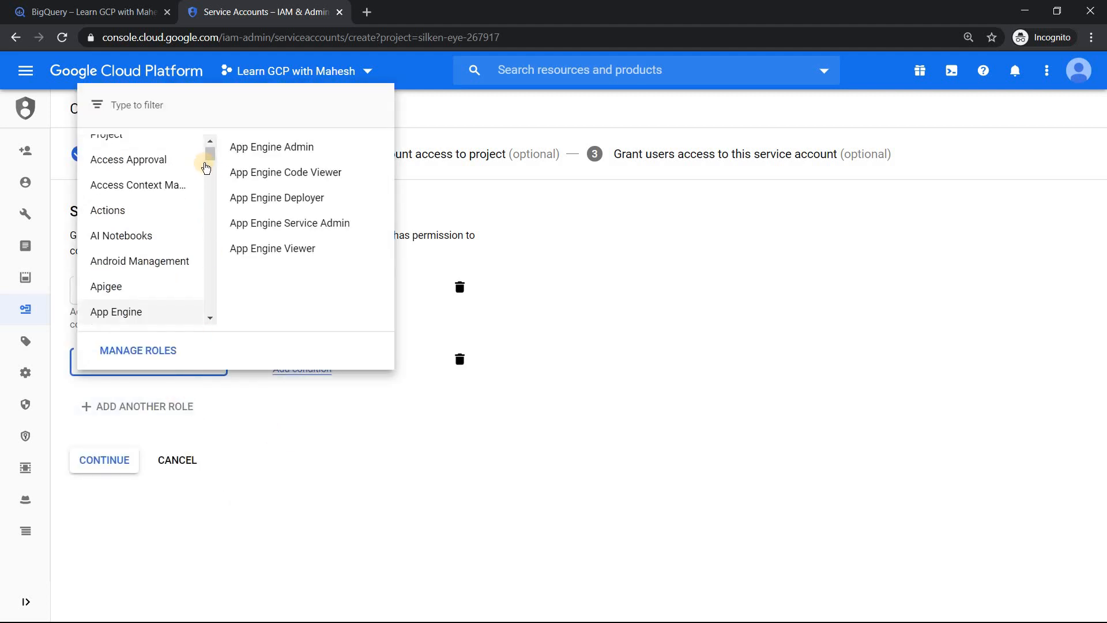
pyautogui.moveTo(208, 155); pyautogui.dragTo(188, 168)
pyautogui.click(136, 168)
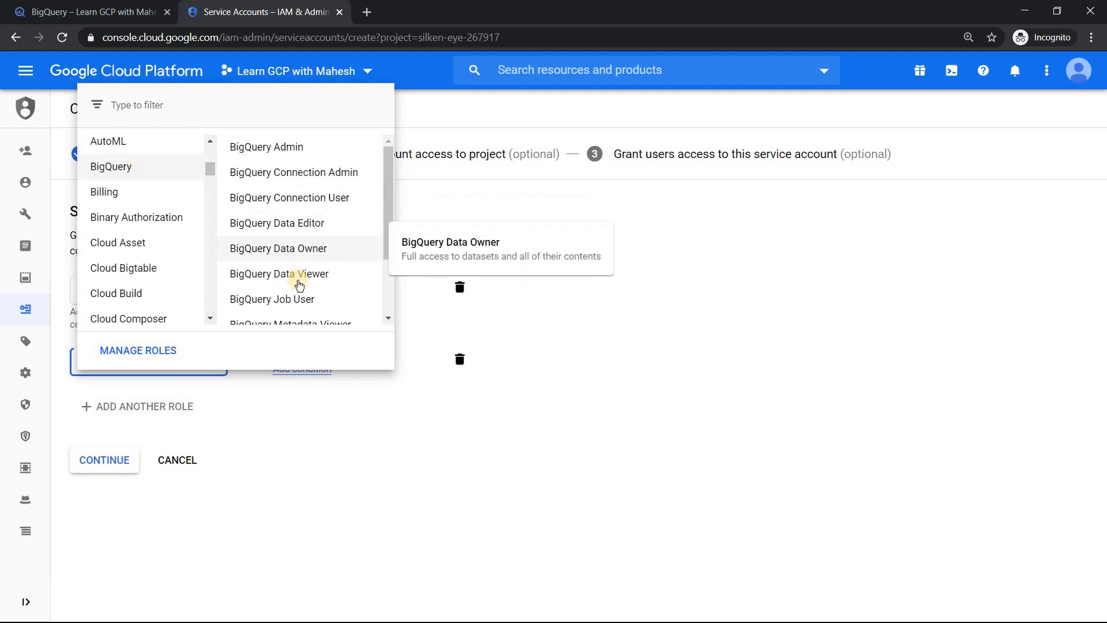
pyautogui.click(268, 298)
pyautogui.click(123, 471)
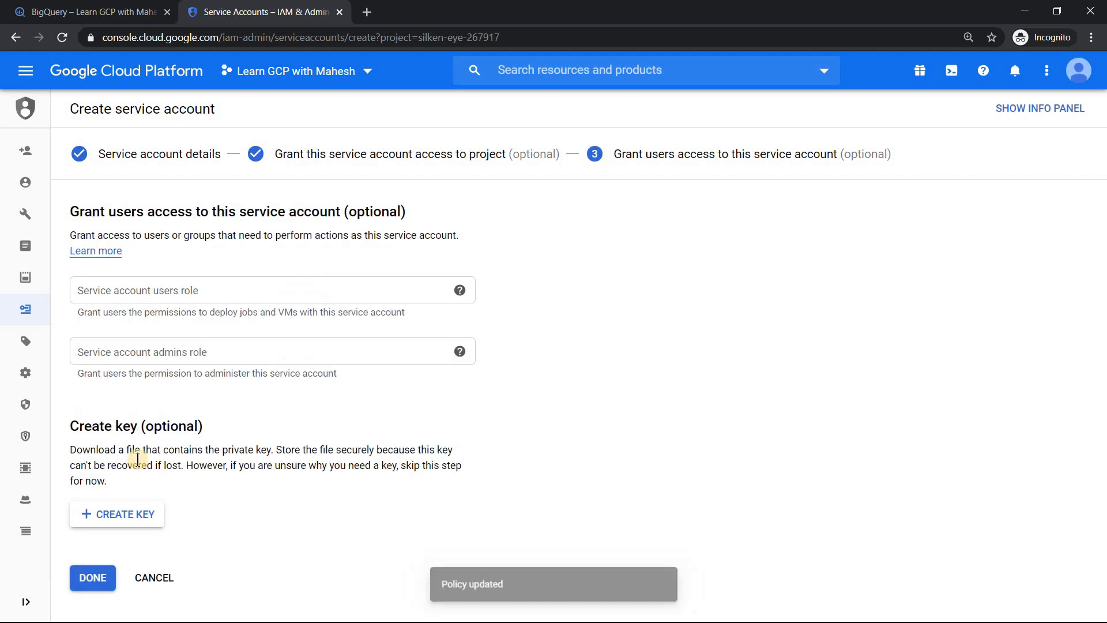
# Create and download a JSON private key for the service account, and finish the account setup.
pyautogui.click(146, 524)
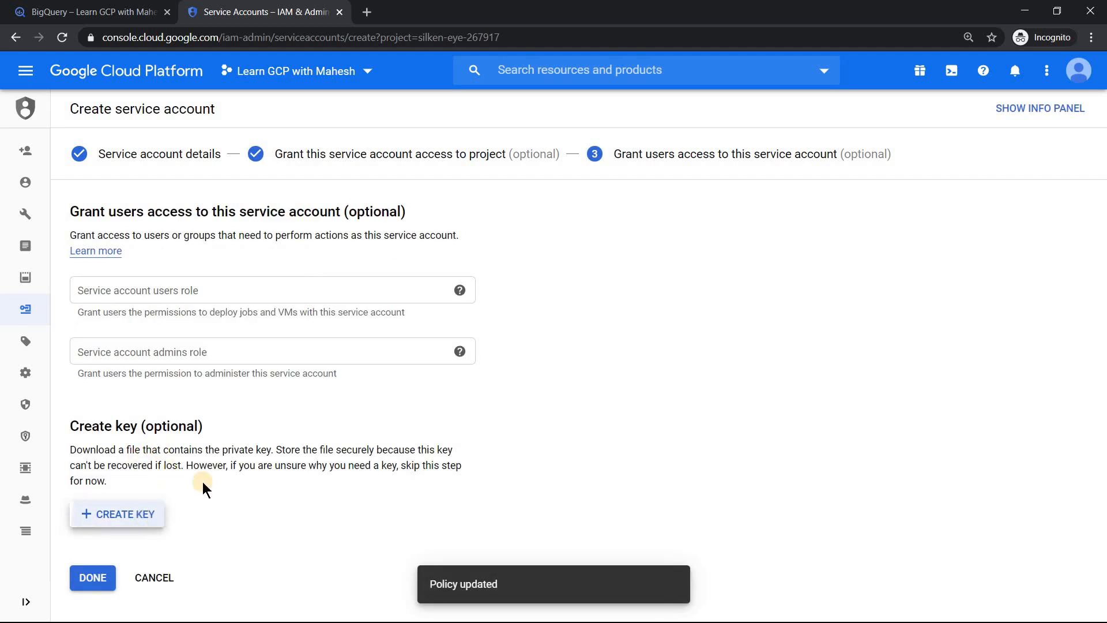
pyautogui.click(687, 304)
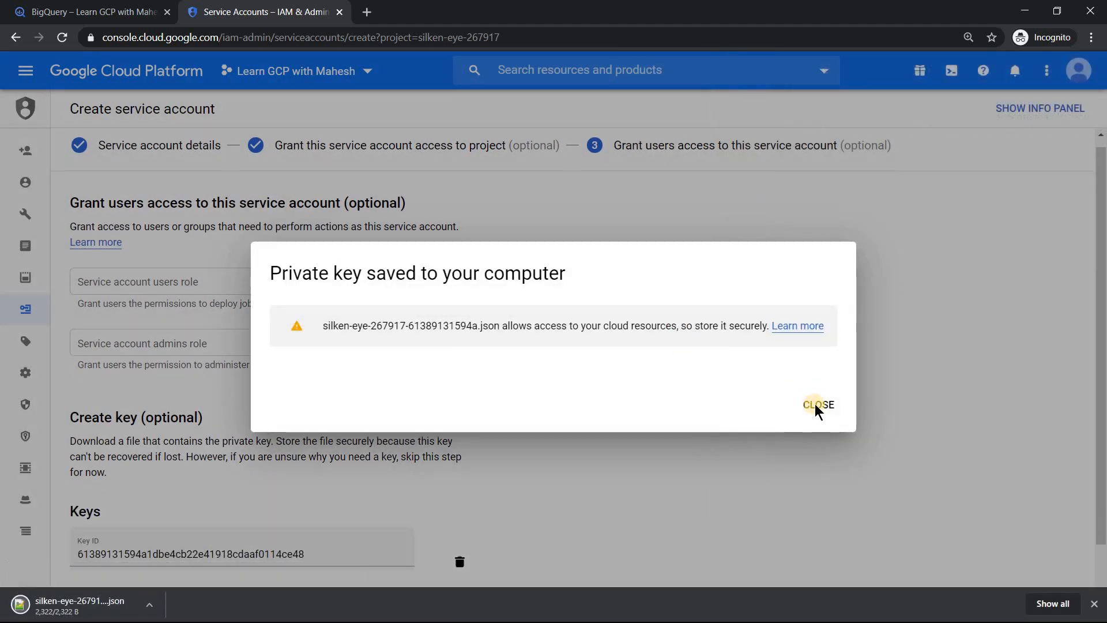
pyautogui.click(814, 404)
pyautogui.scroll(-2, 449, 439)
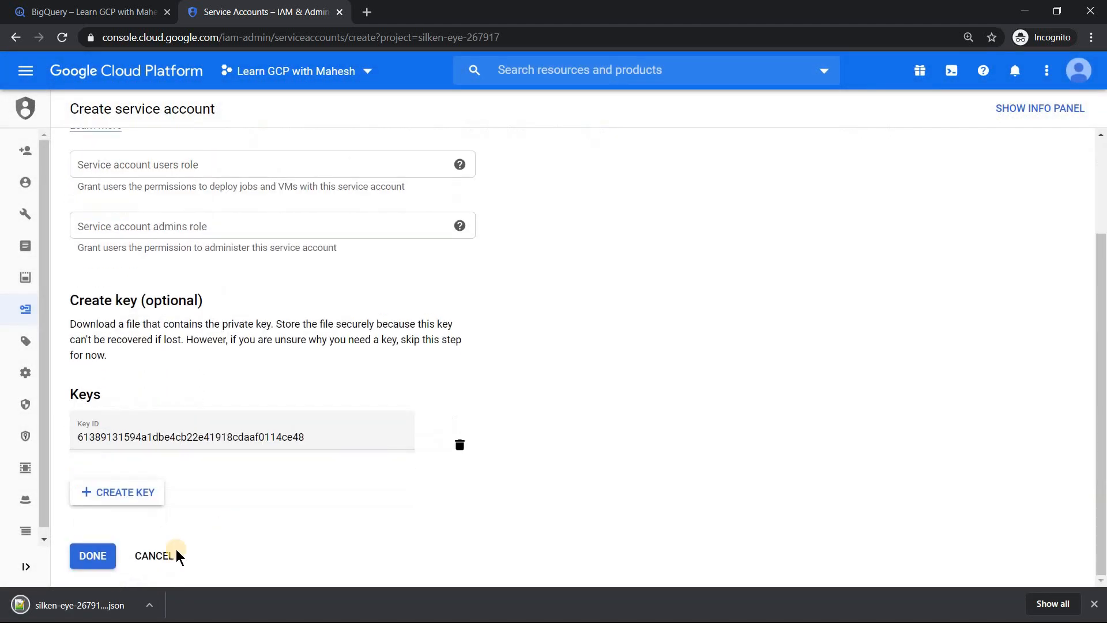
pyautogui.click(93, 556)
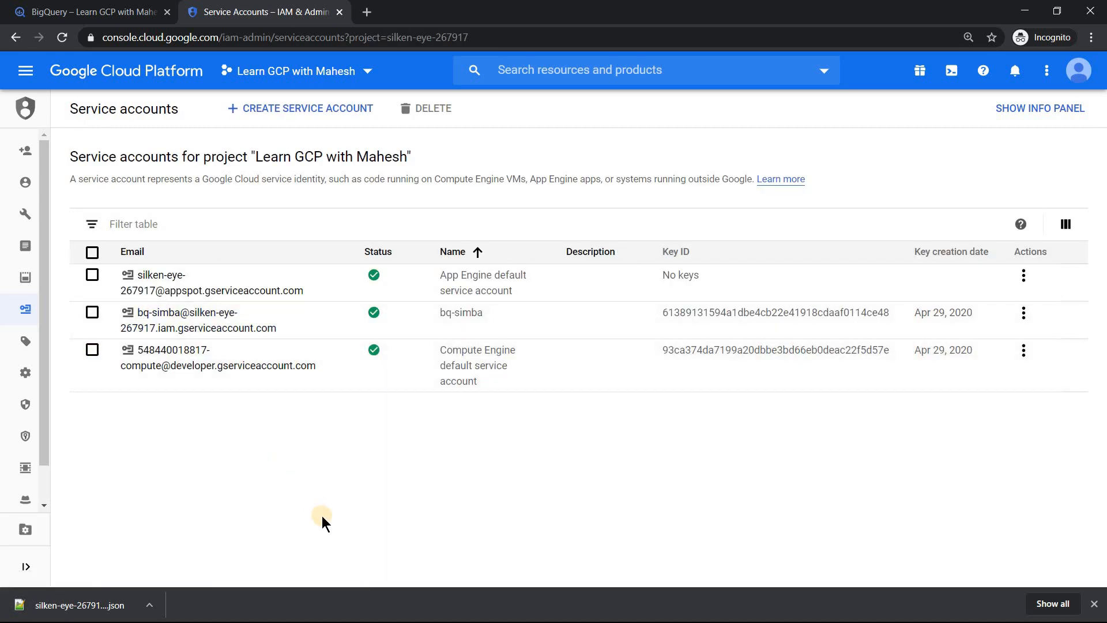
# Find and open the ODBC Data Sources (64-bit) app in Windows.
pyautogui.press('super')
pyautogui.write('ob')
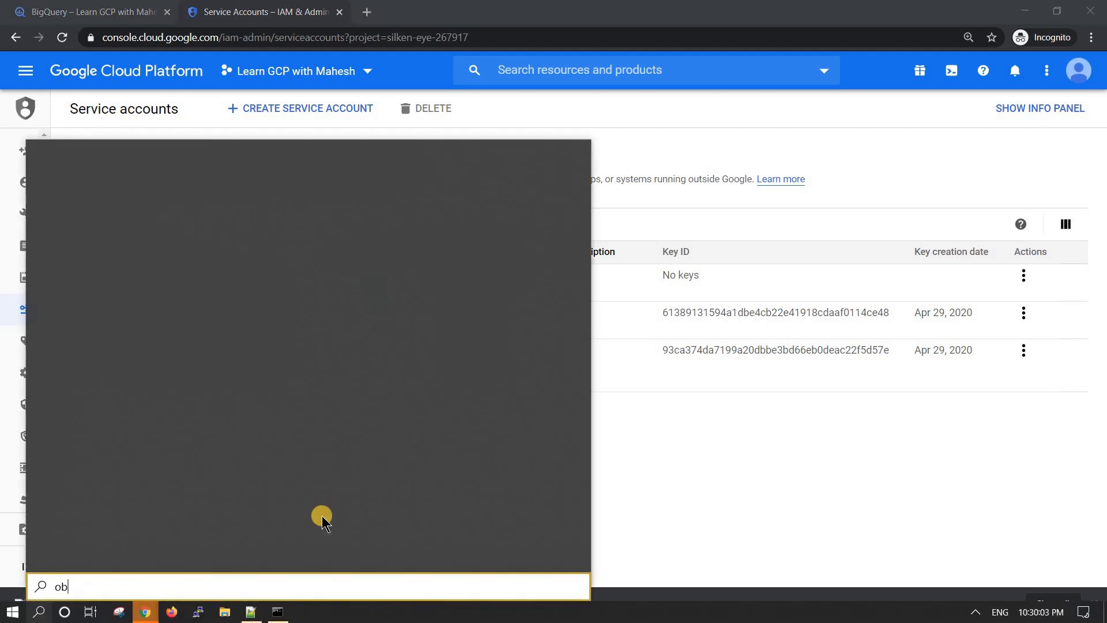
pyautogui.press('BackSpace')
pyautogui.write('d')
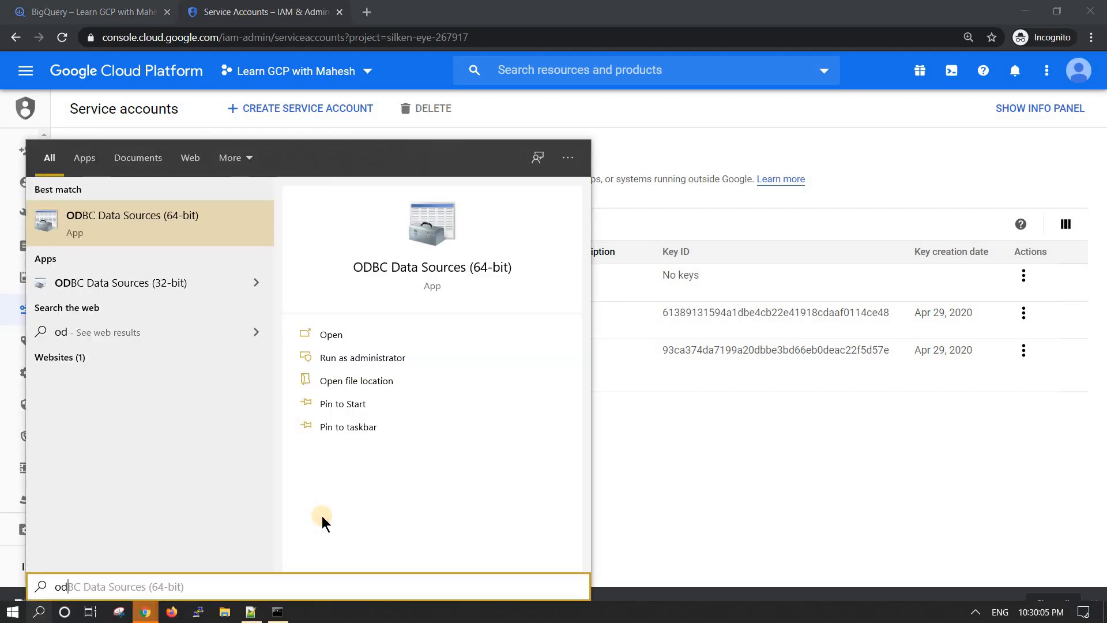
pyautogui.press('Return')
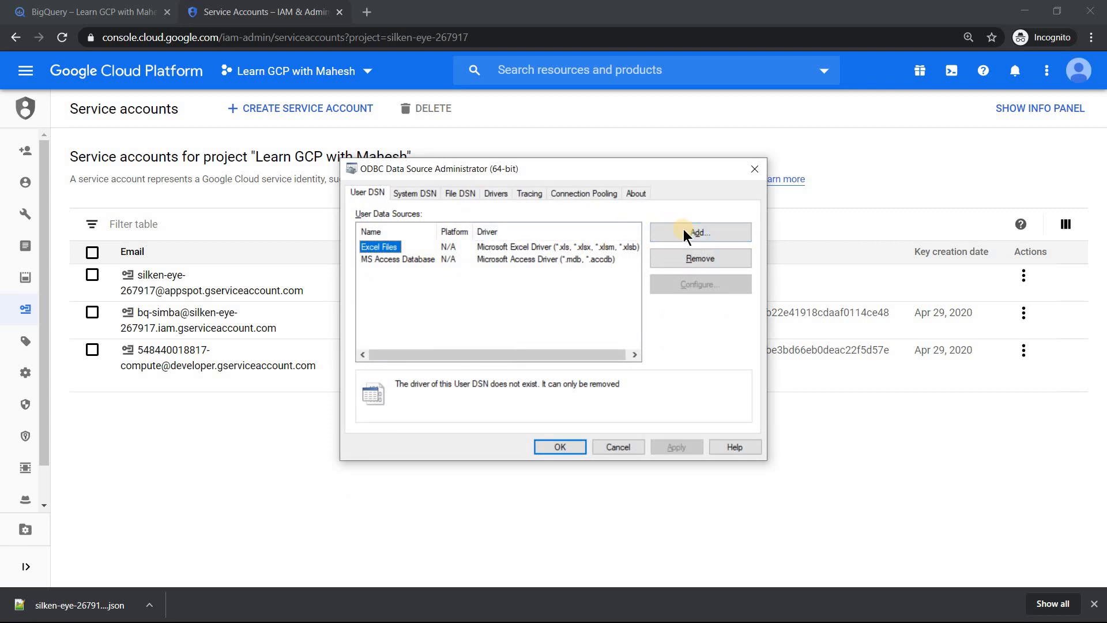
# Add a user data source that uses the Simba ODBC Driver for Google BigQuery.
pyautogui.click(687, 231)
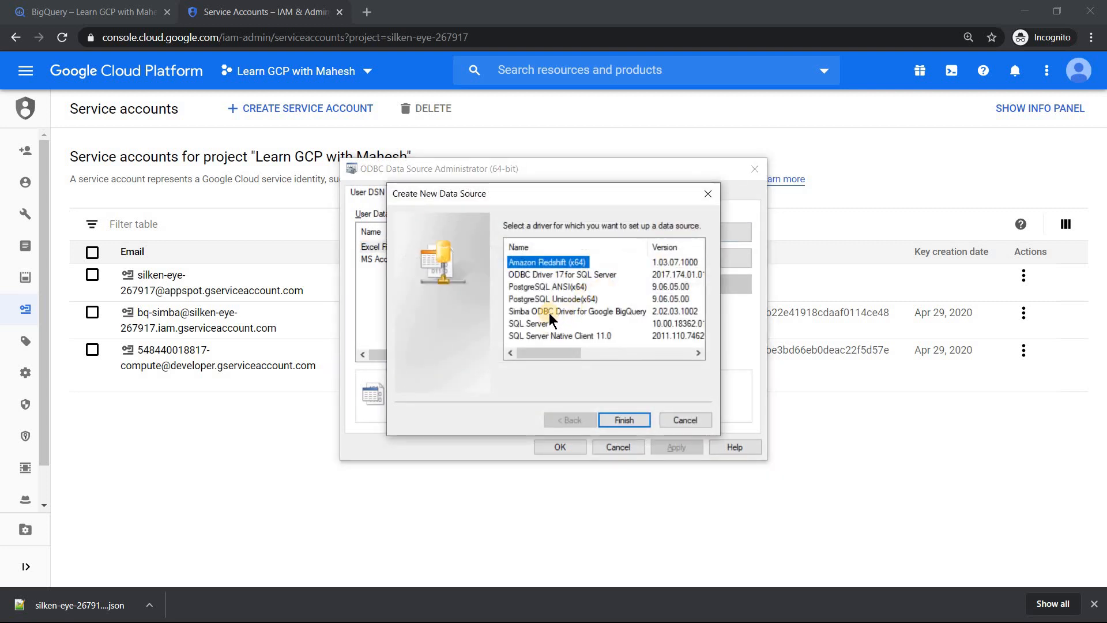
pyautogui.click(549, 311)
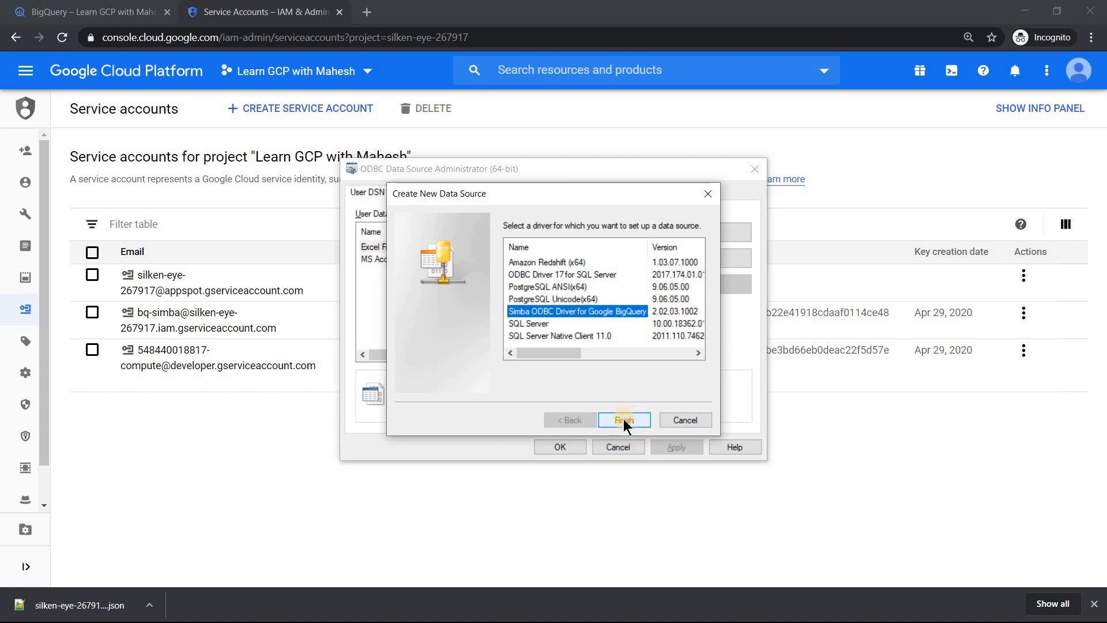
pyautogui.click(624, 420)
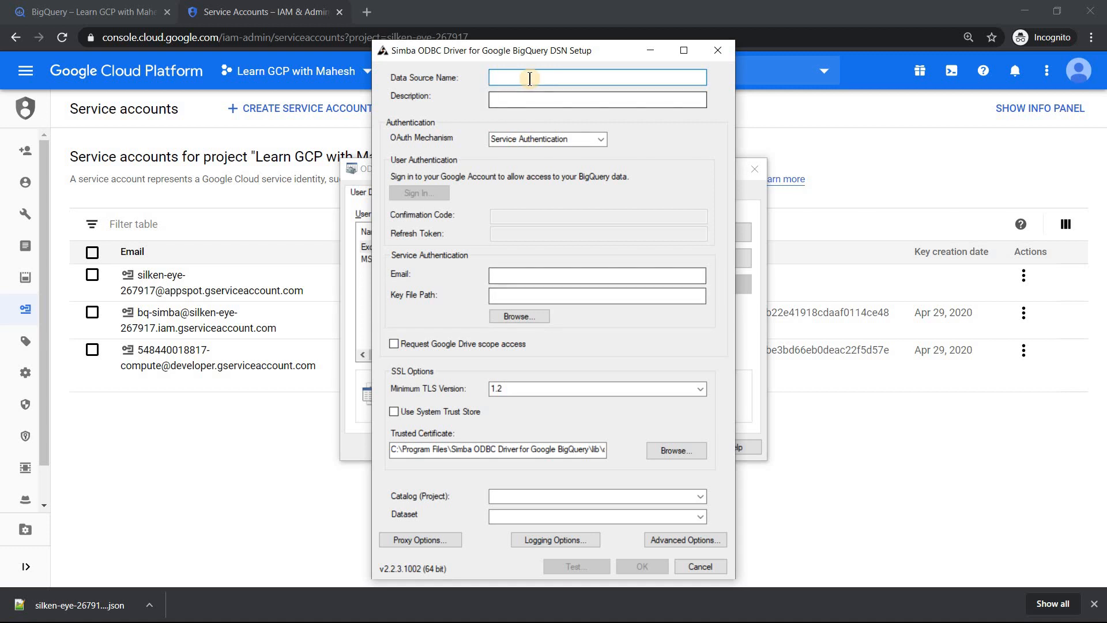
# Name the data source BQ-SVC and choose Service Authentication as its OAuth mechanism.
pyautogui.write('BQ-SVC')
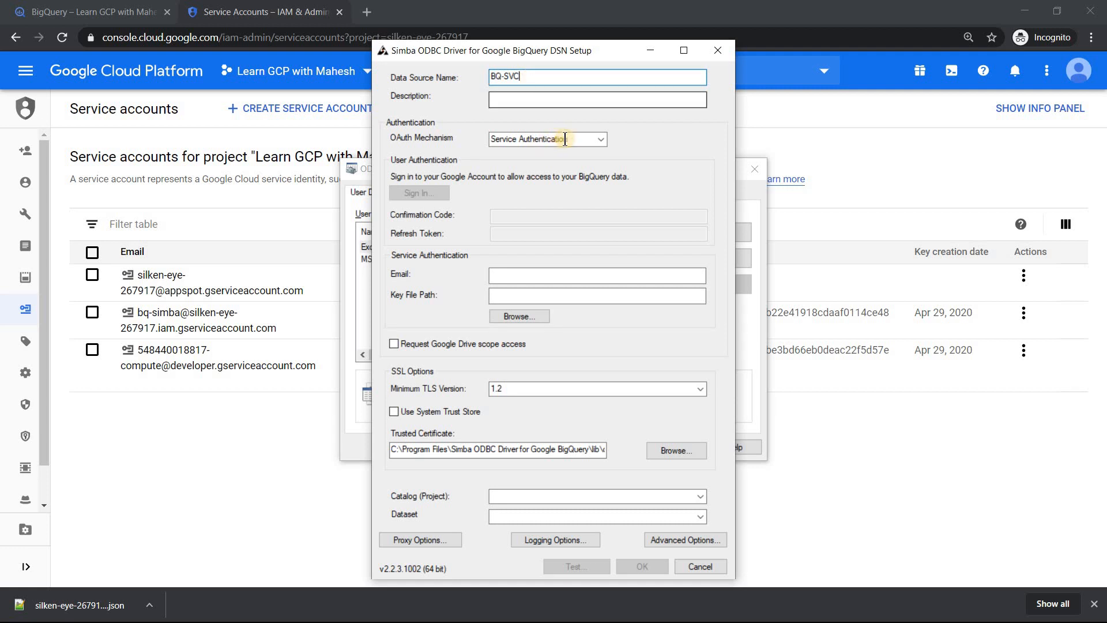
pyautogui.click(603, 139)
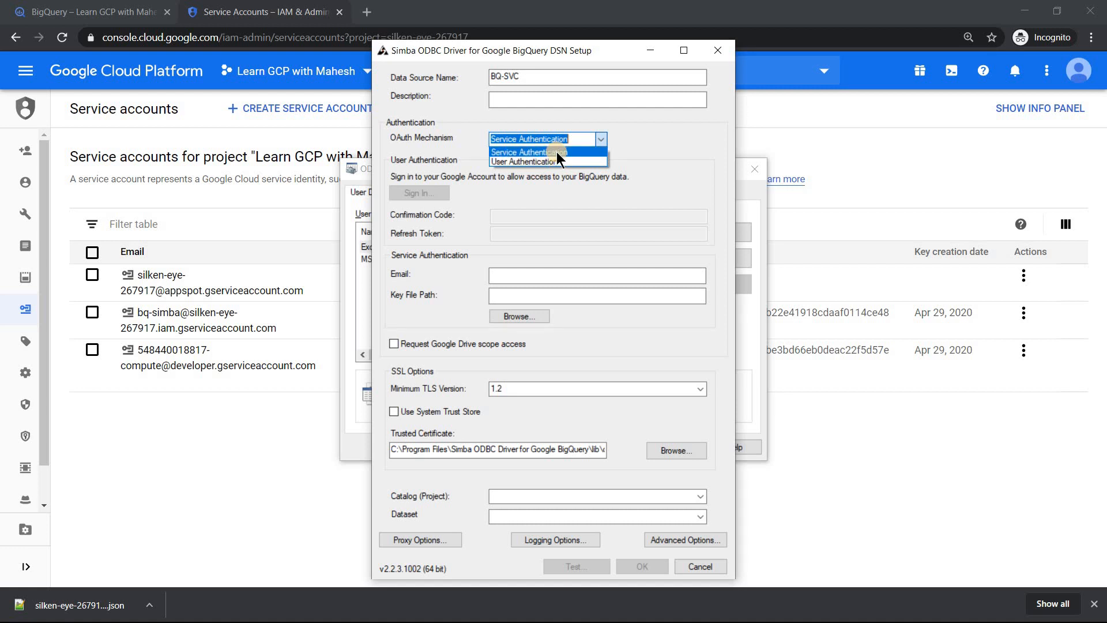
pyautogui.click(556, 151)
# Copy the bq-simba service account's email from the Cloud console into the service authentication Email field of the DSN setup.
pyautogui.click(507, 275)
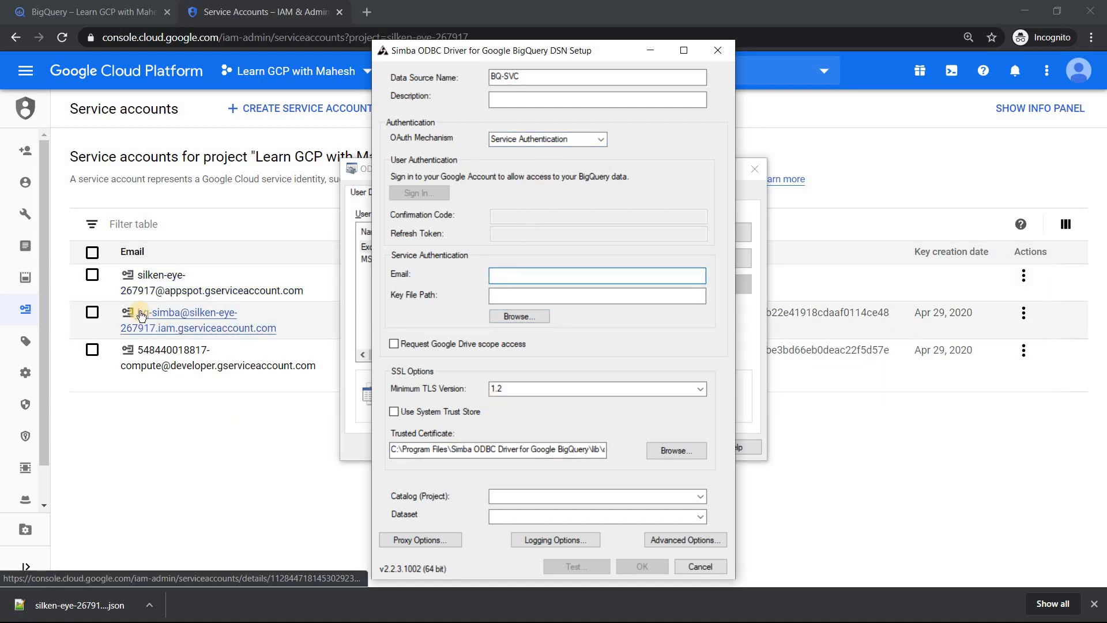
pyautogui.moveTo(298, 328); pyautogui.dragTo(125, 315)
pyautogui.hotkey('ctrl', 'c')
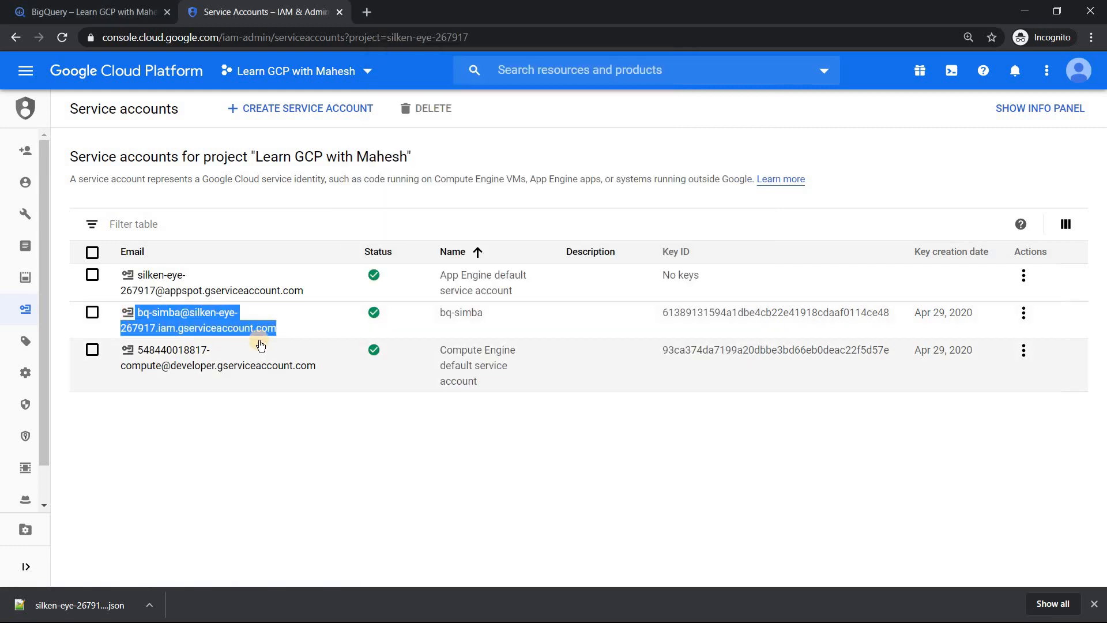
pyautogui.hotkey('alt', 'Tab')
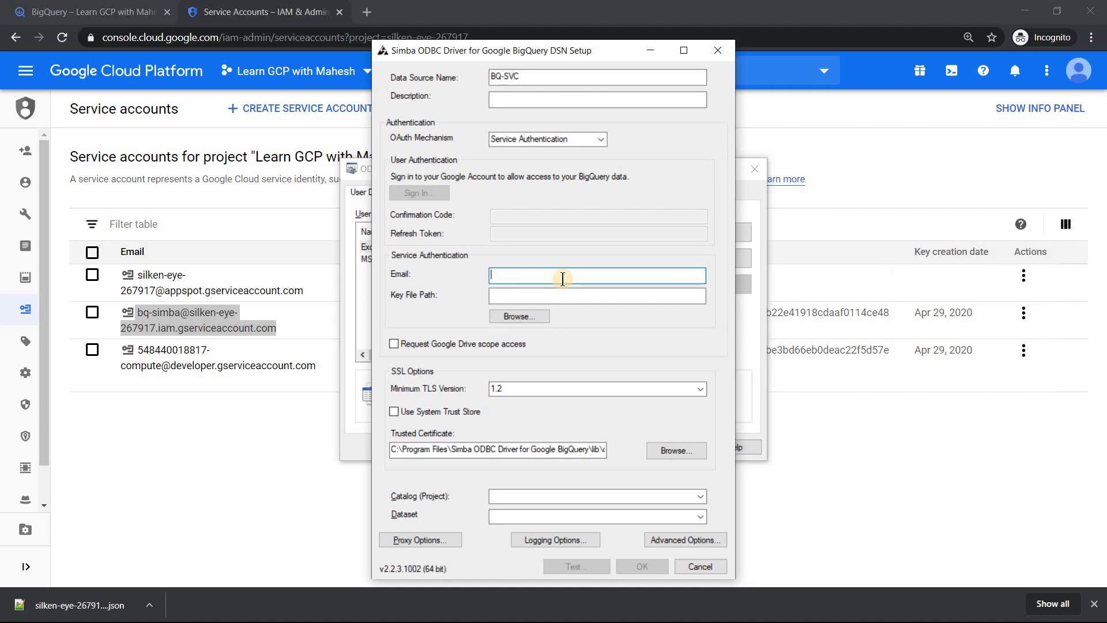
pyautogui.hotkey('ctrl', 'v')
# Set the key file path to the service account's JSON key file in the Downloads folder.
pyautogui.click(558, 291)
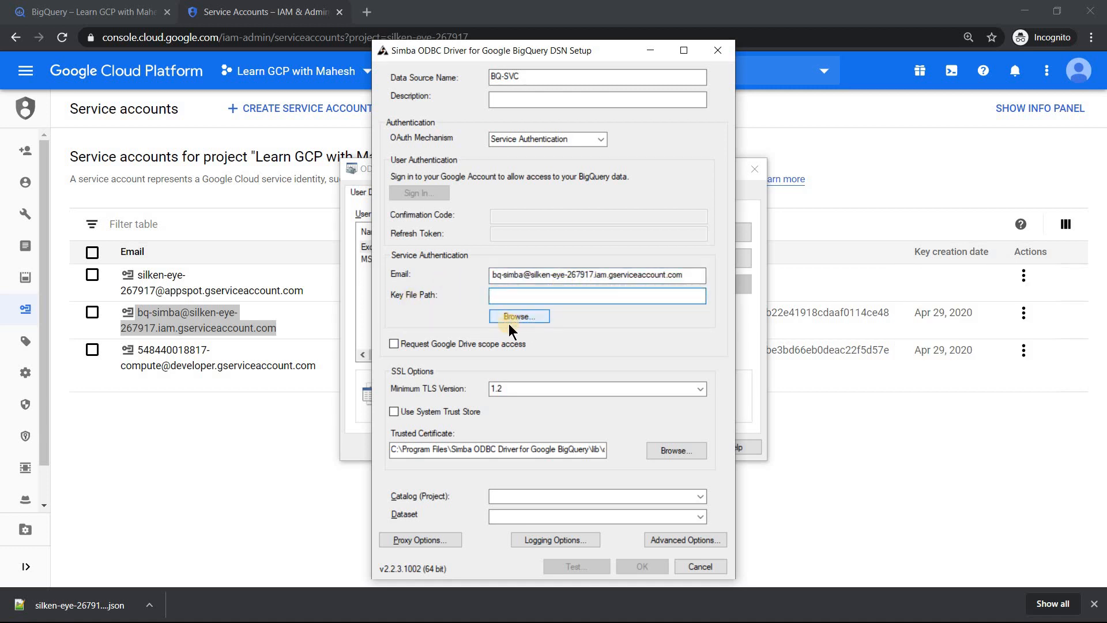
pyautogui.click(1094, 603)
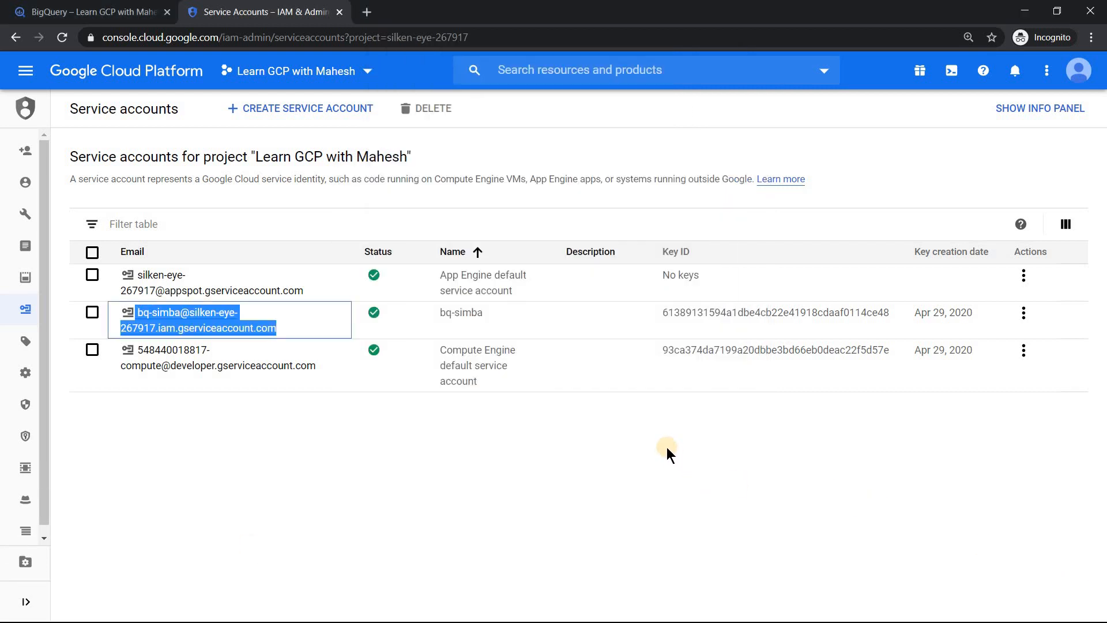
pyautogui.hotkey('alt', 'Tab')
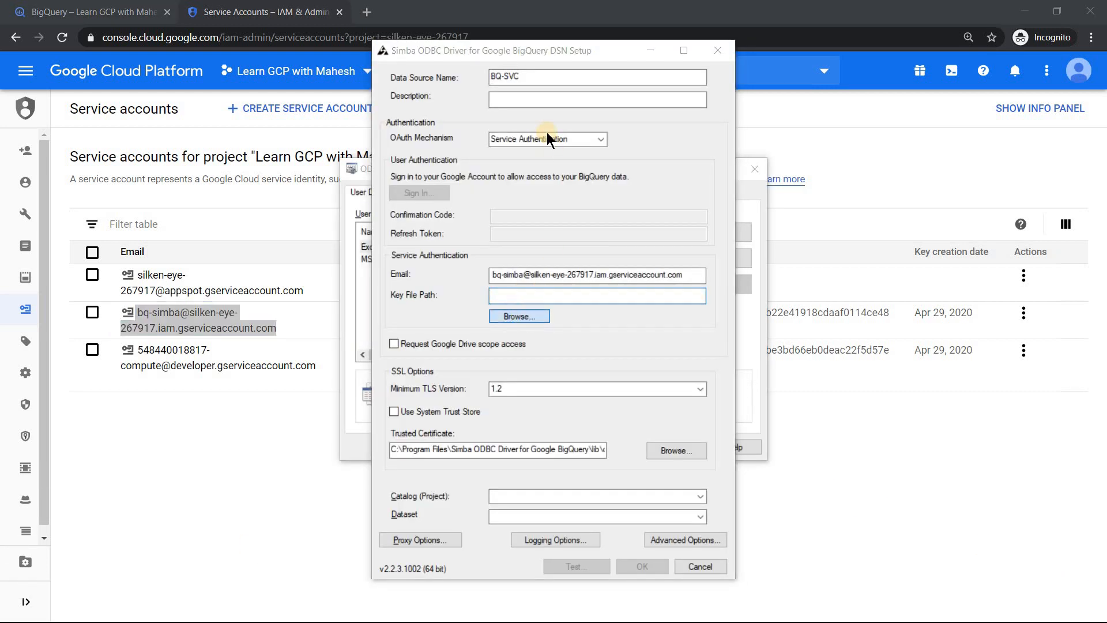
pyautogui.click(520, 317)
pyautogui.click(587, 181)
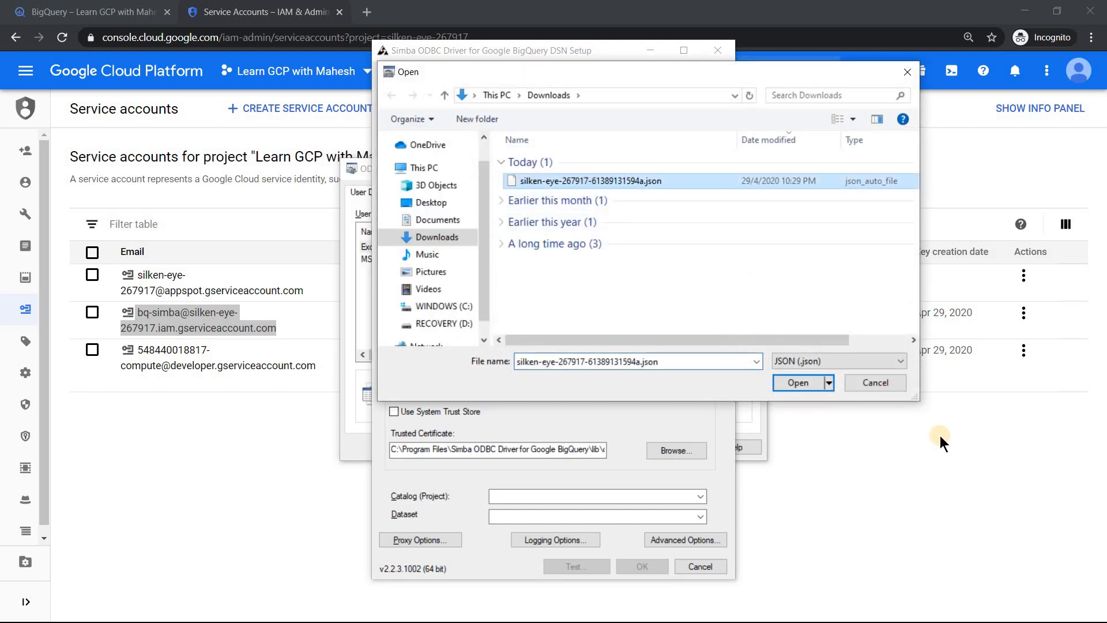
pyautogui.click(799, 382)
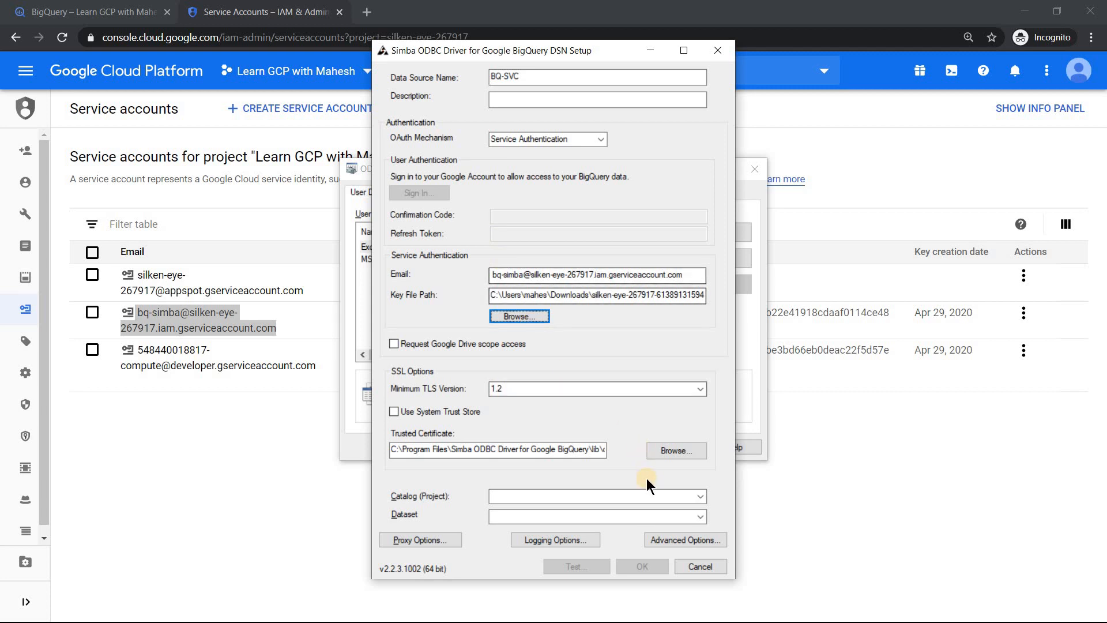
# Check the project in the BigQuery console, and set the DSN's catalog to project silken-eye-267917 and its dataset to demo.
pyautogui.click(101, 15)
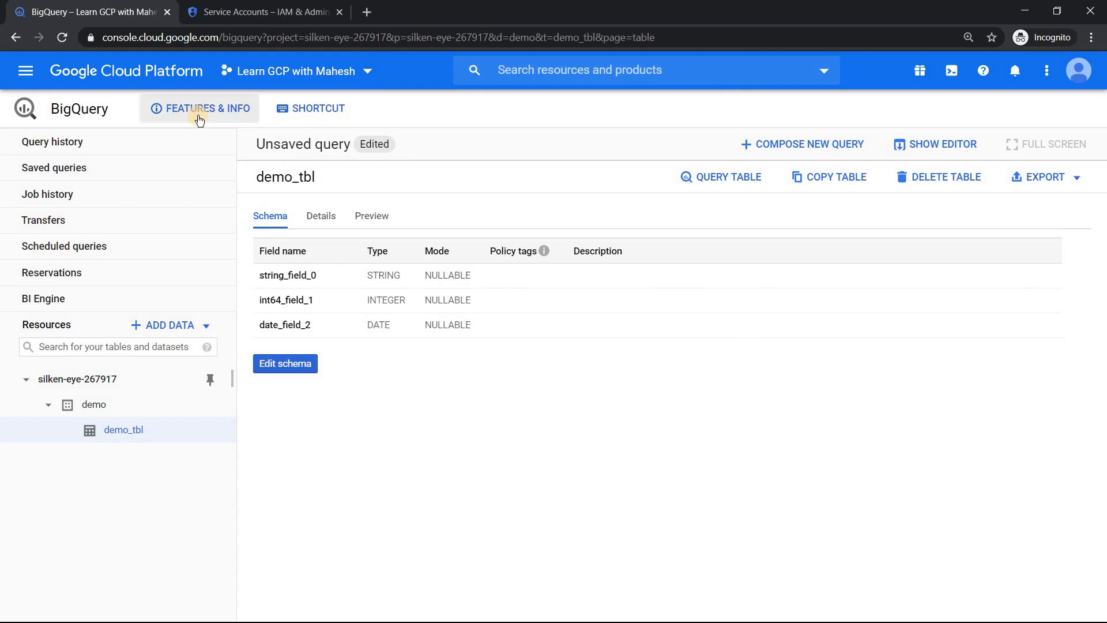
pyautogui.hotkey('alt', 'Tab')
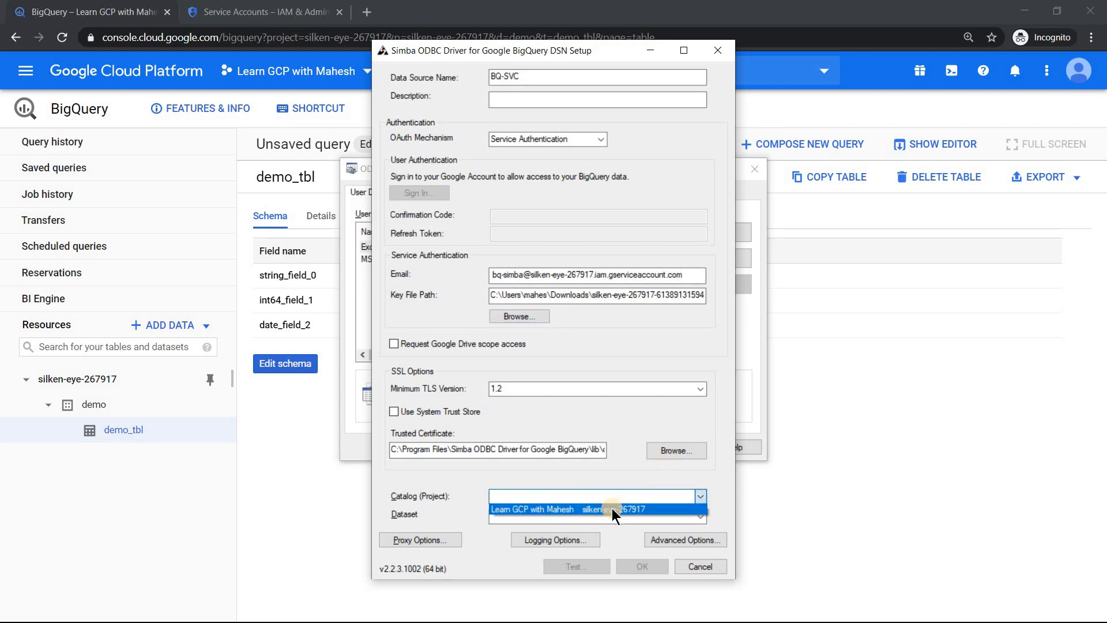
pyautogui.click(611, 508)
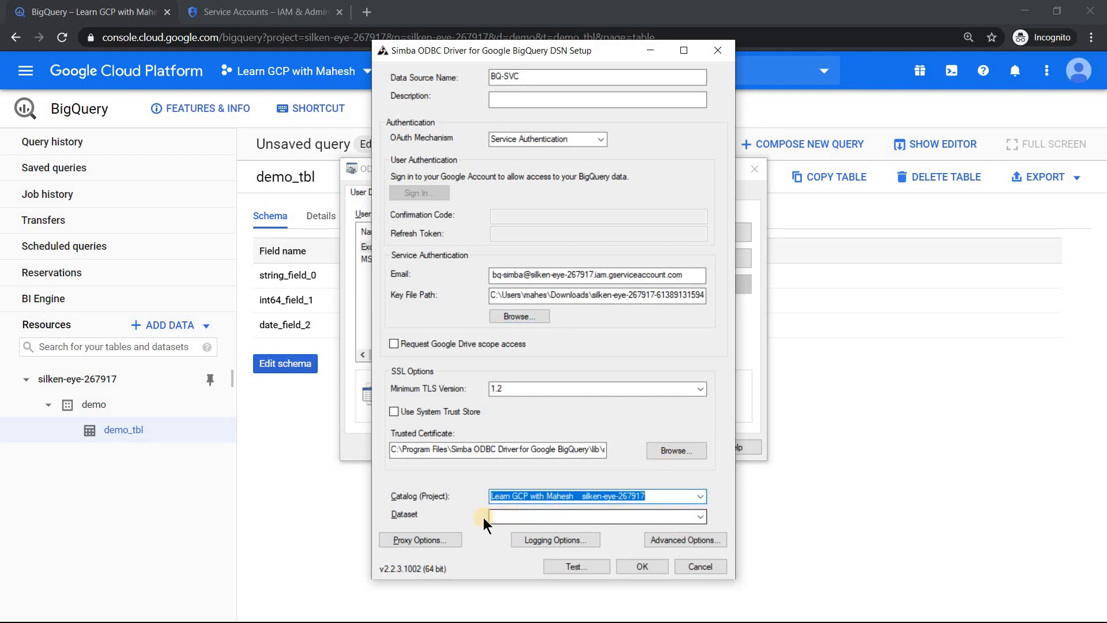
pyautogui.click(699, 516)
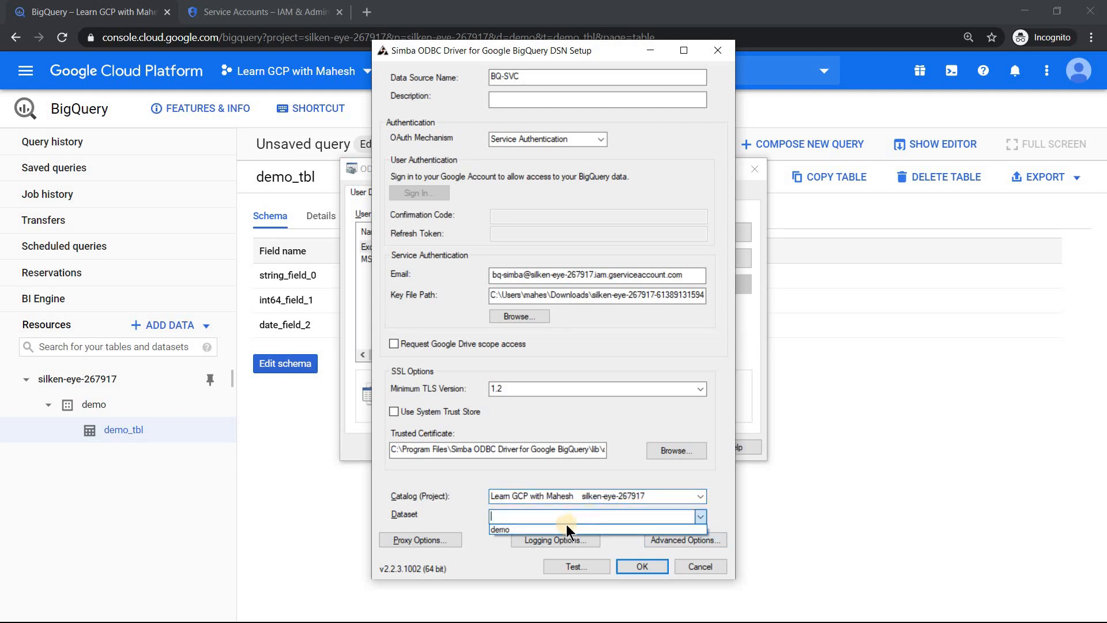
pyautogui.click(506, 530)
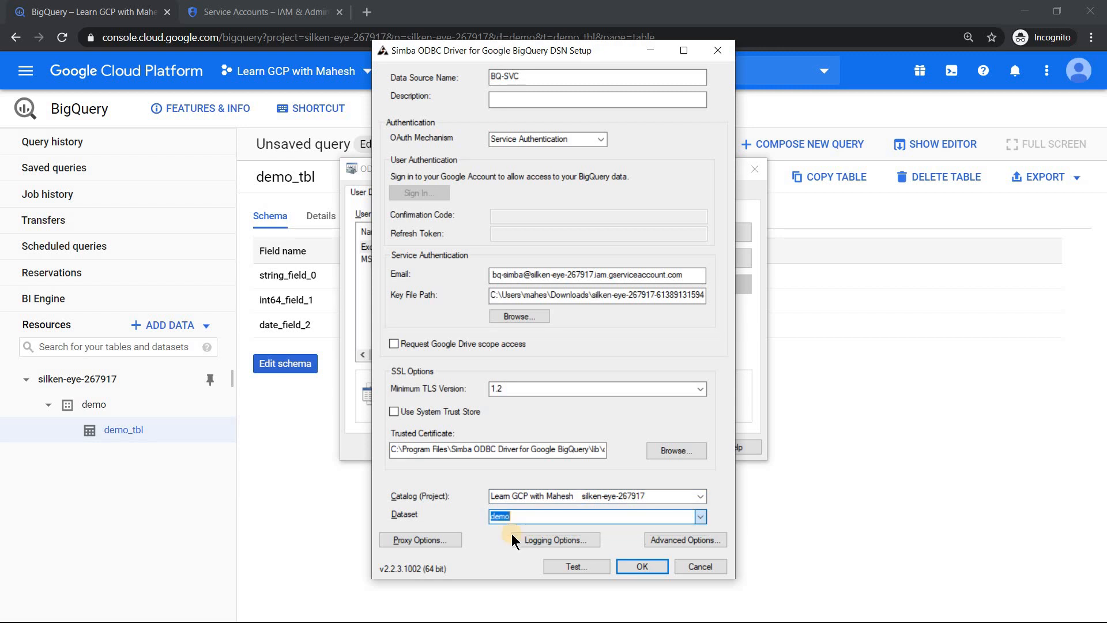
# Test the BQ-SVC data source connection, save the DSN setup and close the ODBC Data Source Administrator.
pyautogui.click(571, 566)
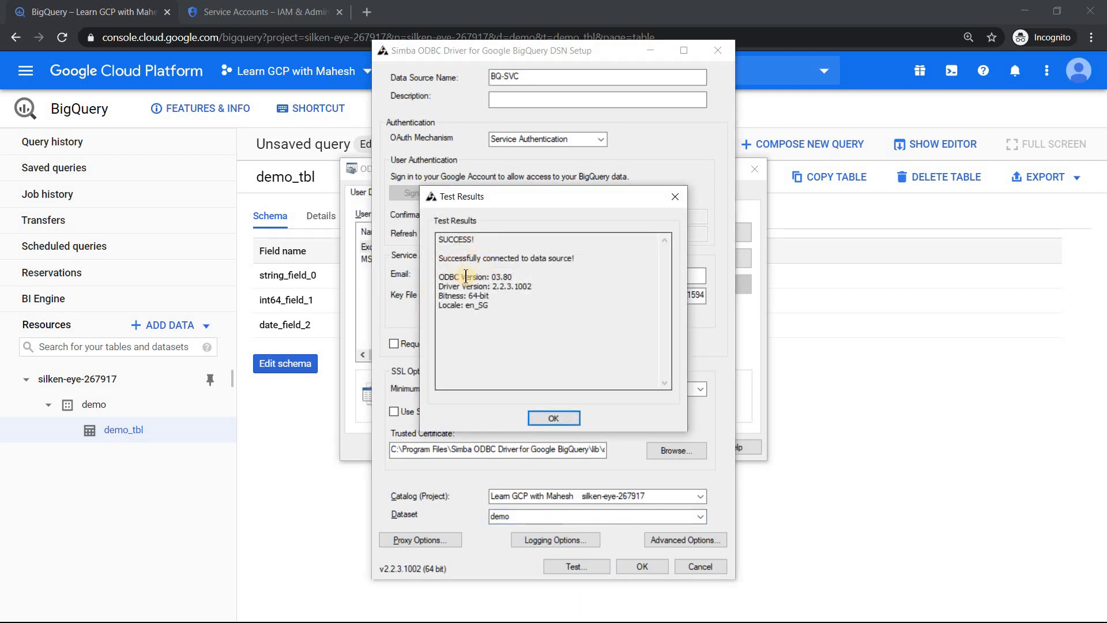
pyautogui.click(554, 418)
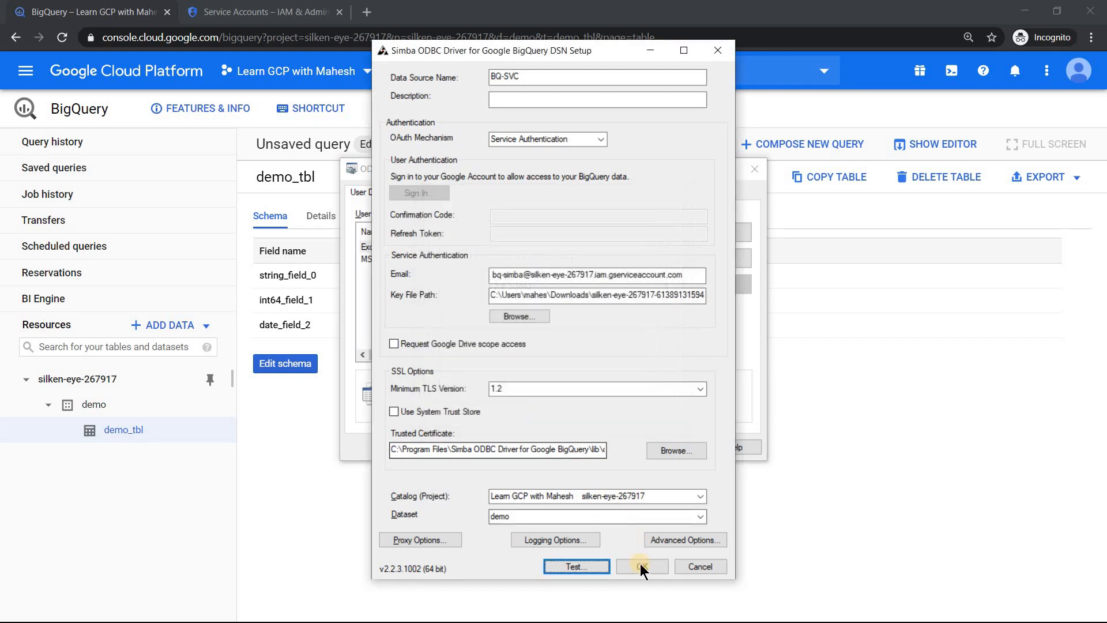
pyautogui.click(641, 566)
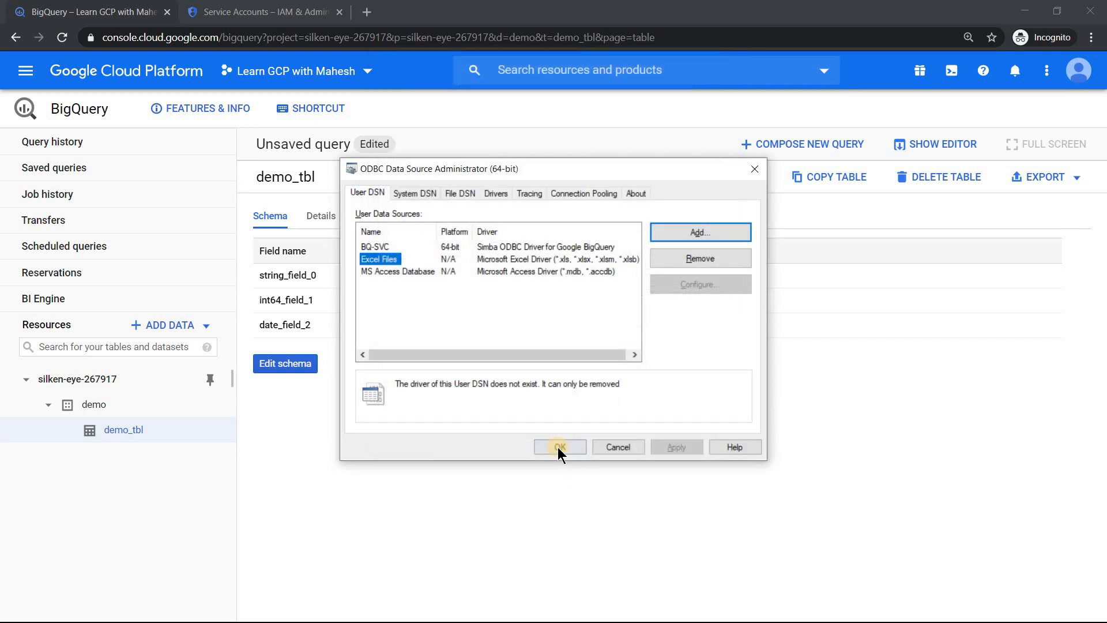
pyautogui.click(558, 448)
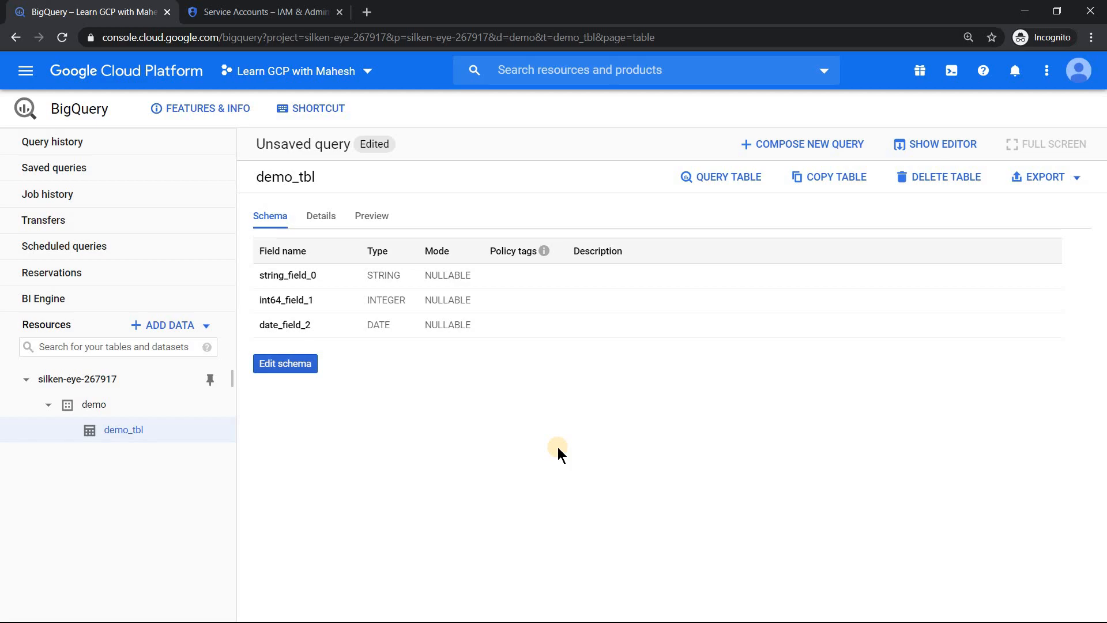
# Review the DSN name in demo.py's pyodbc connection in Notepad++, and run python demo.py in the Command Prompt.
pyautogui.hotkey('alt', 'Tab')
pyautogui.click(465, 407)
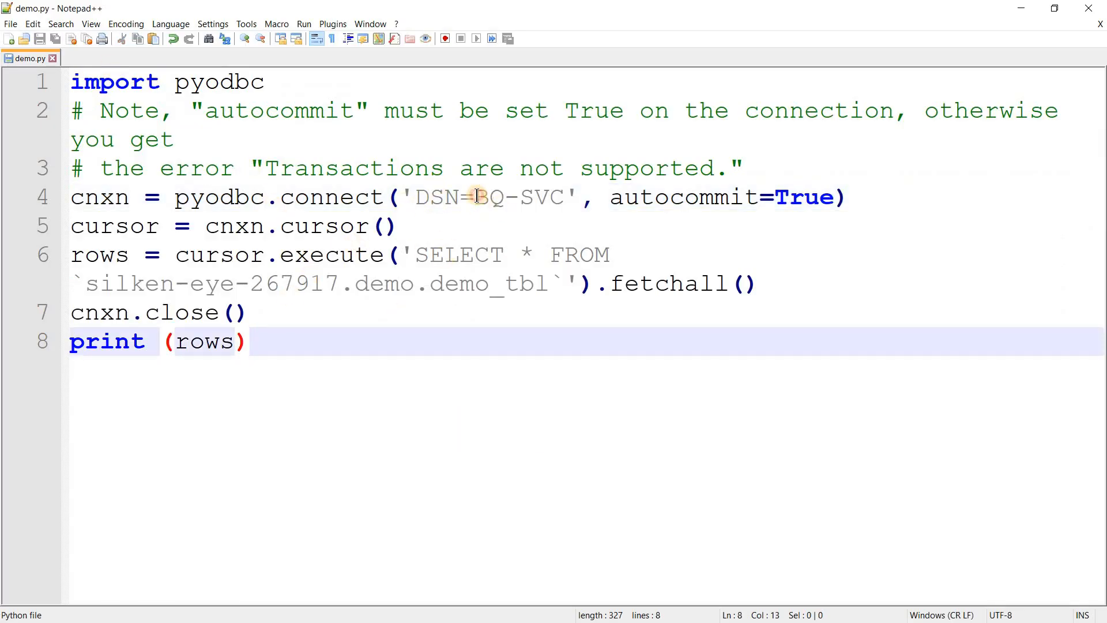
pyautogui.moveTo(477, 196); pyautogui.dragTo(534, 197)
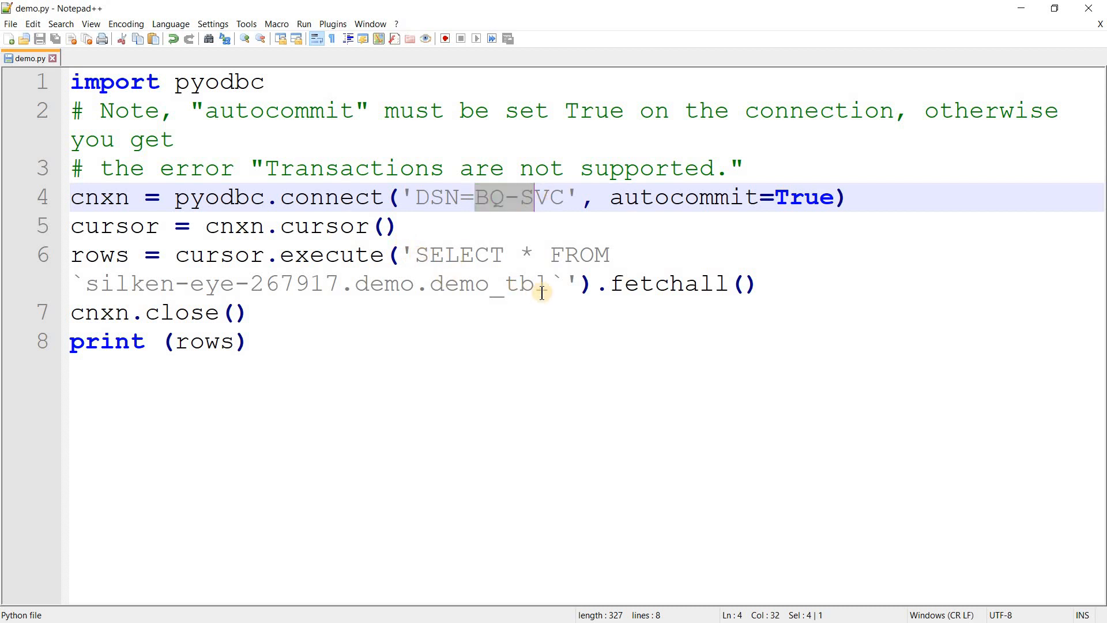
pyautogui.hotkey('alt', 'Tab')
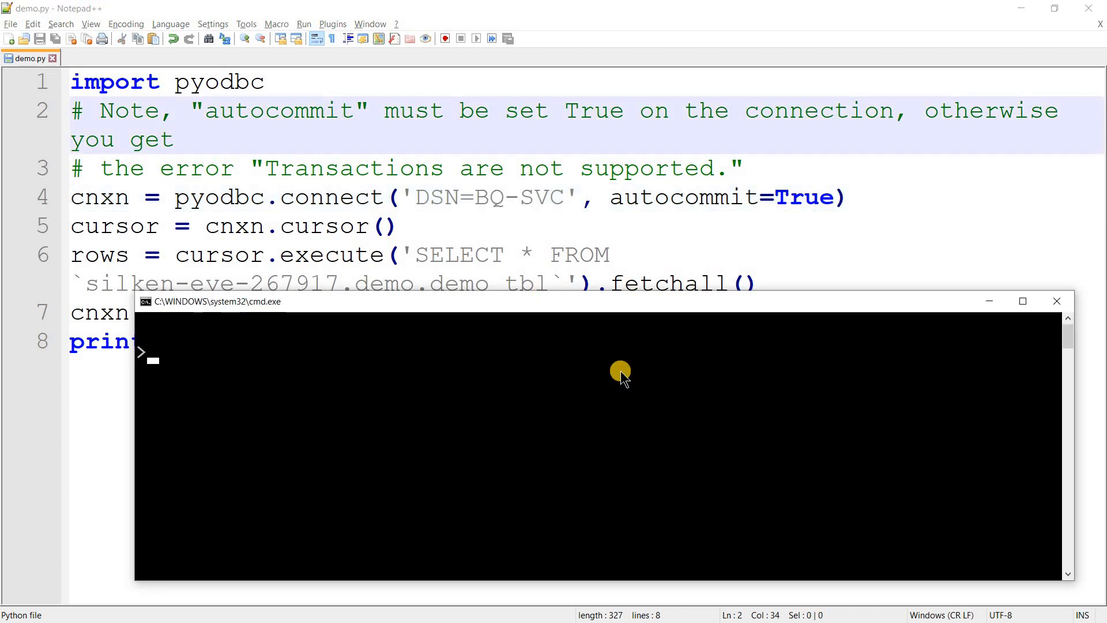
pyautogui.write('python demo.py')
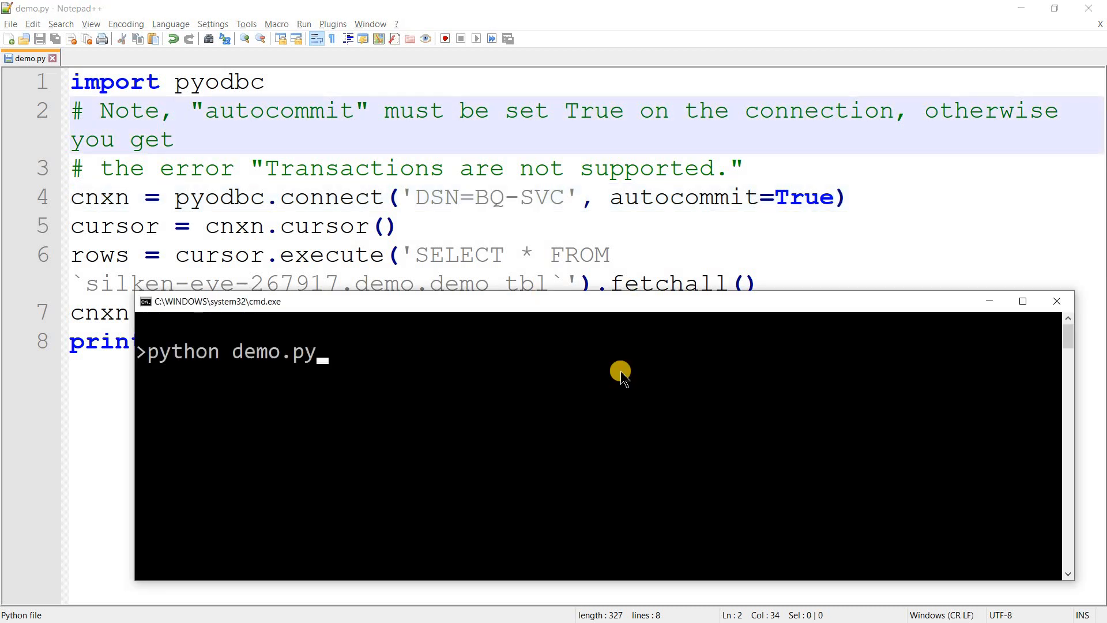
pyautogui.press('Return')
pyautogui.moveTo(641, 302); pyautogui.dragTo(641, 233)
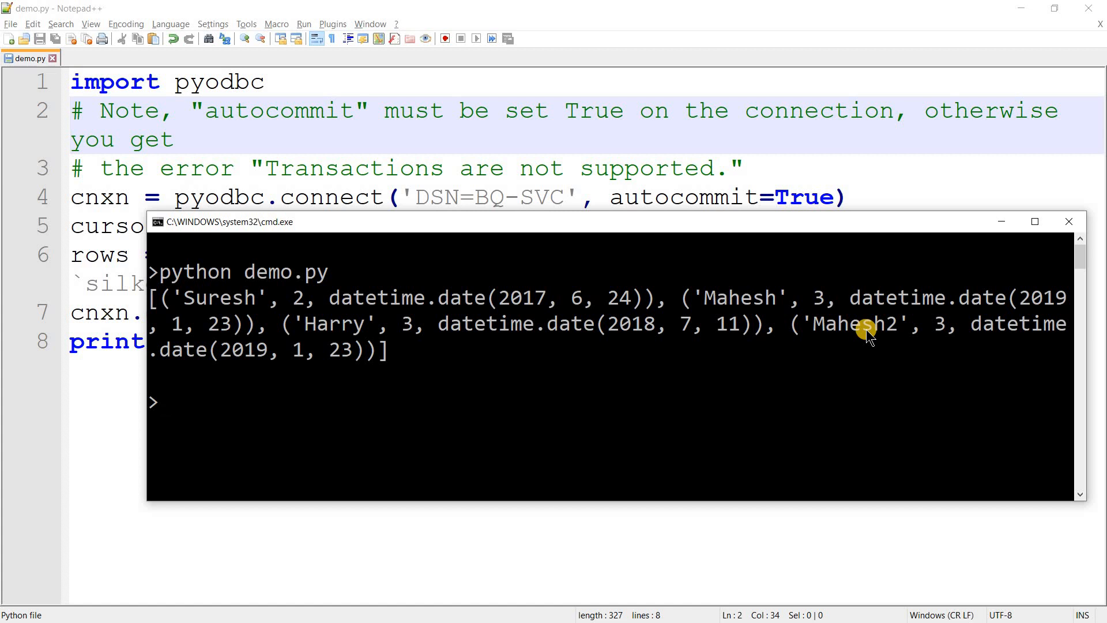
# Return to the BigQuery console, refresh the project's query history and examine the user in the latest demo_tbl query's details.
pyautogui.hotkey('alt', 'Tab')
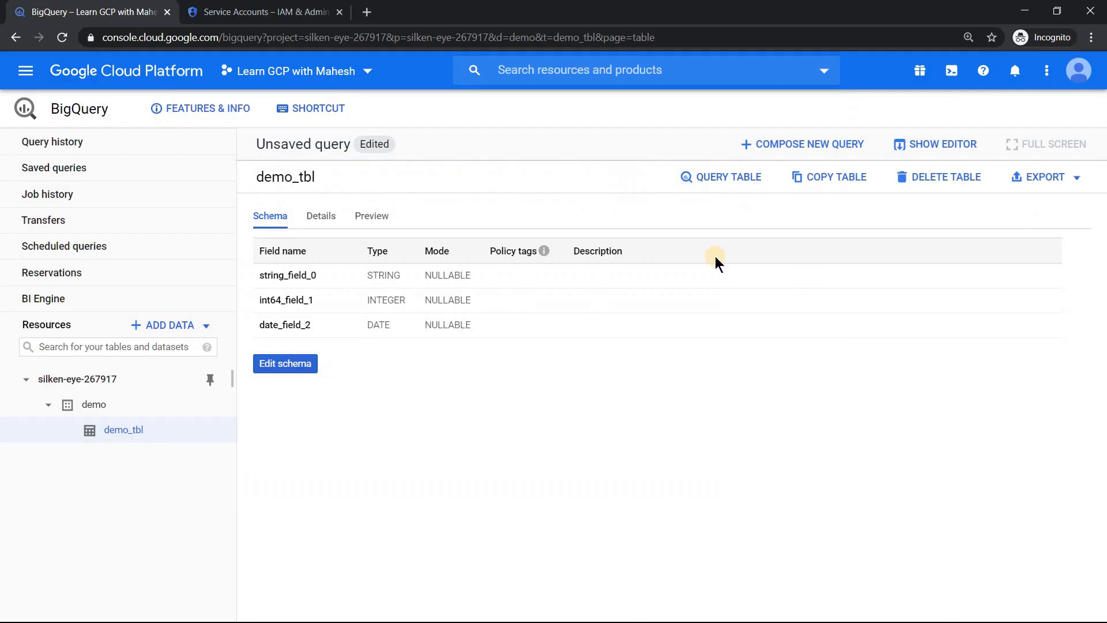
pyautogui.click(82, 143)
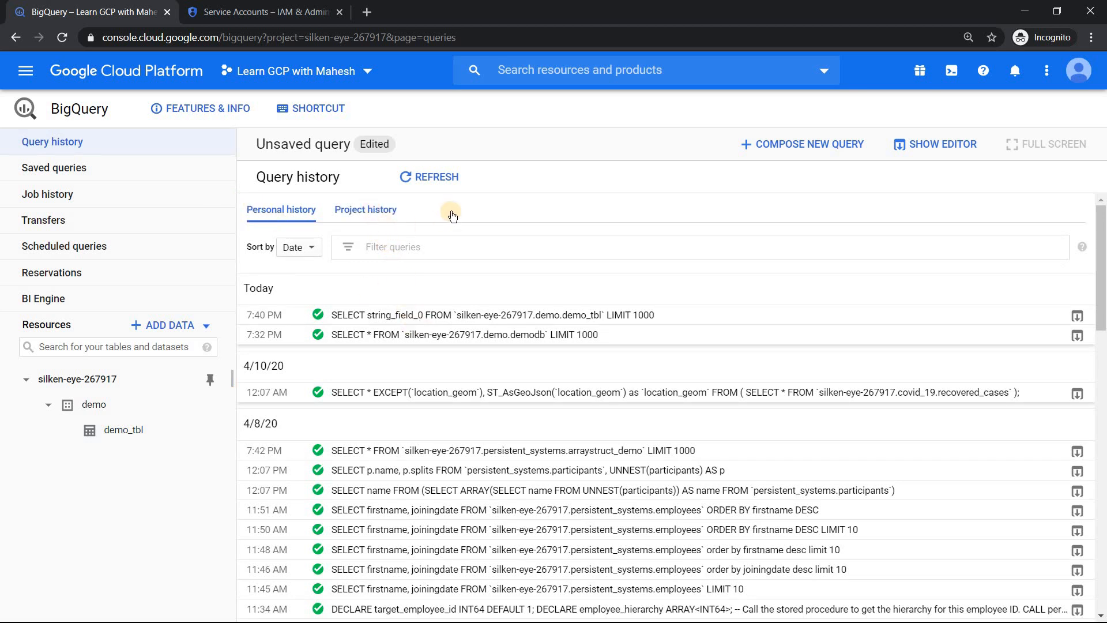
pyautogui.click(452, 178)
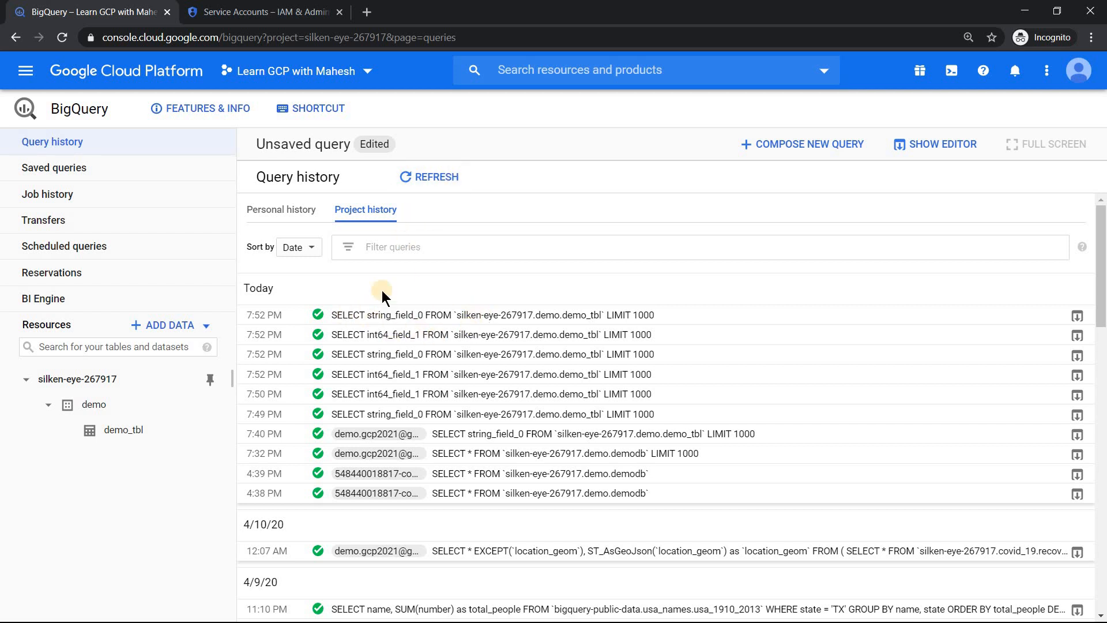
pyautogui.click(428, 180)
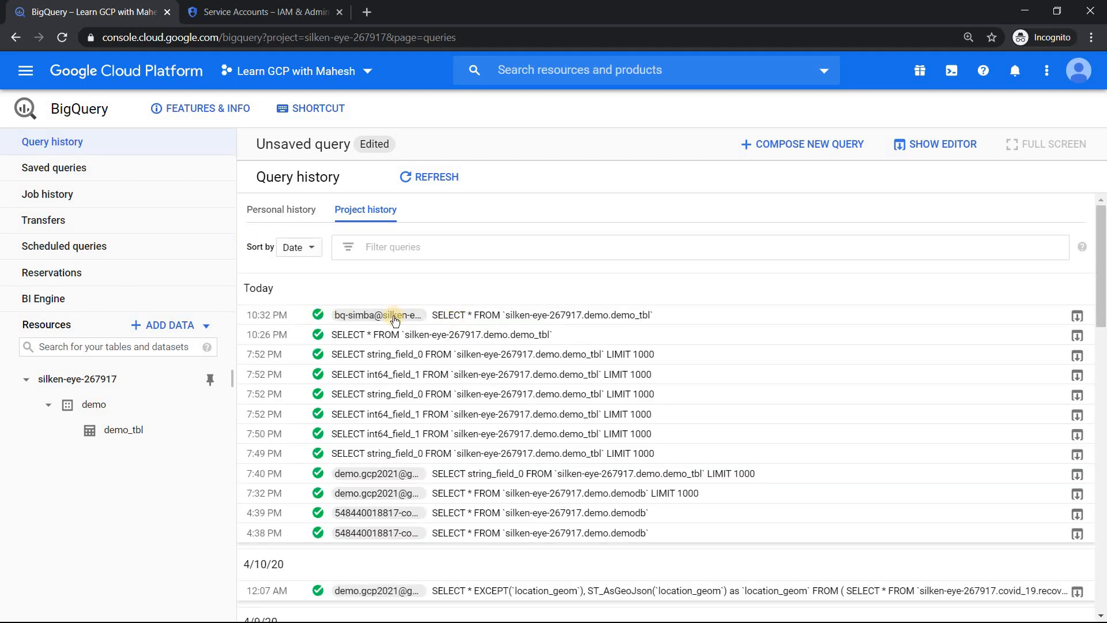
pyautogui.click(352, 316)
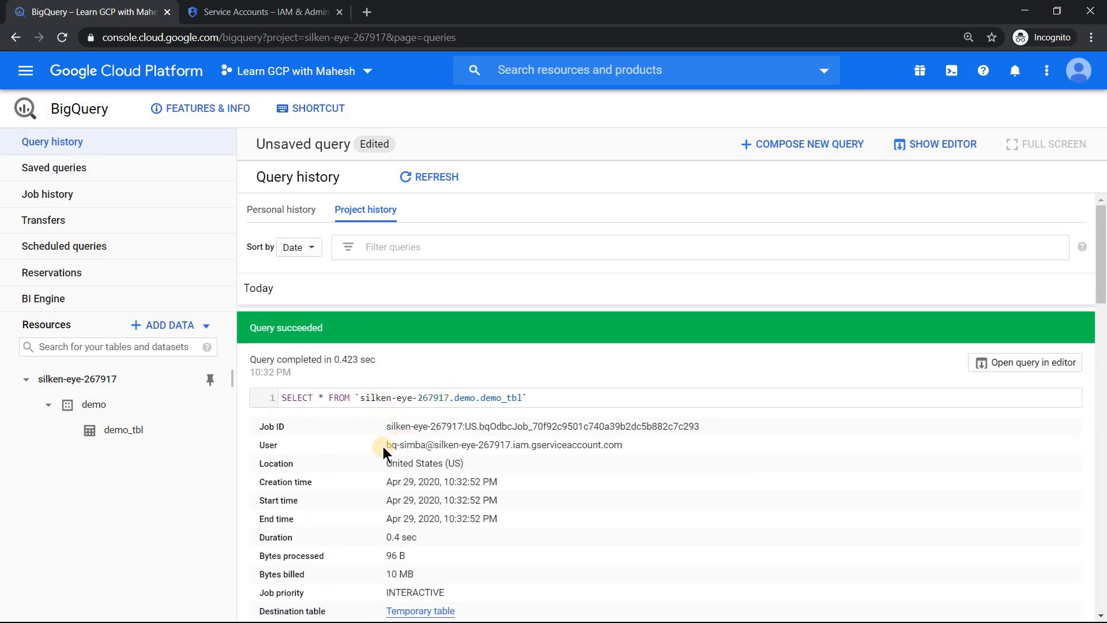
pyautogui.moveTo(386, 445); pyautogui.dragTo(631, 448)
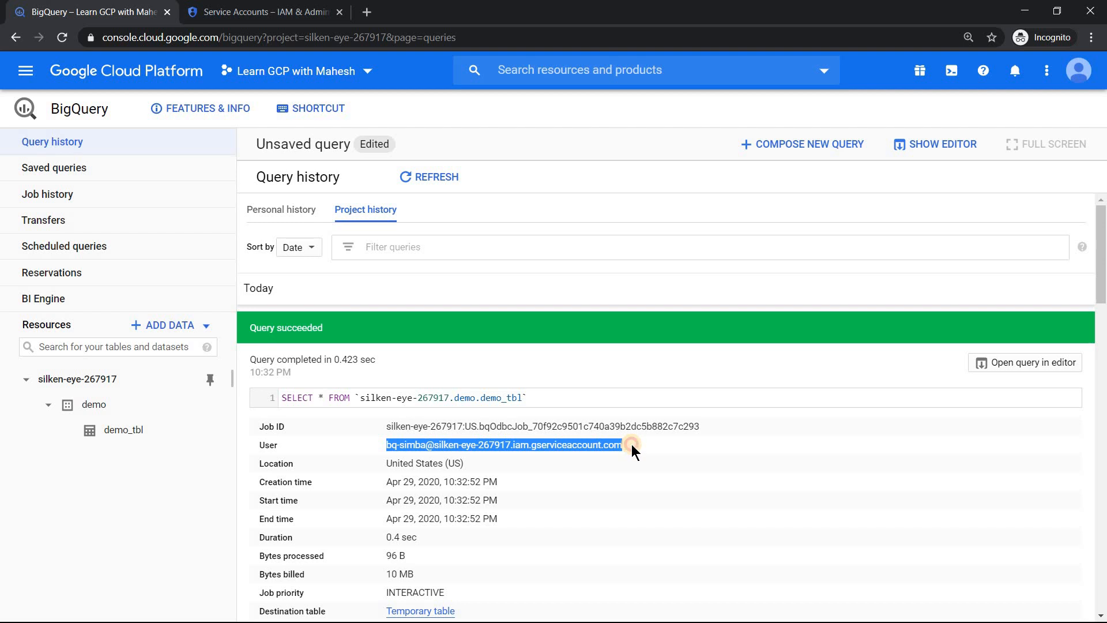